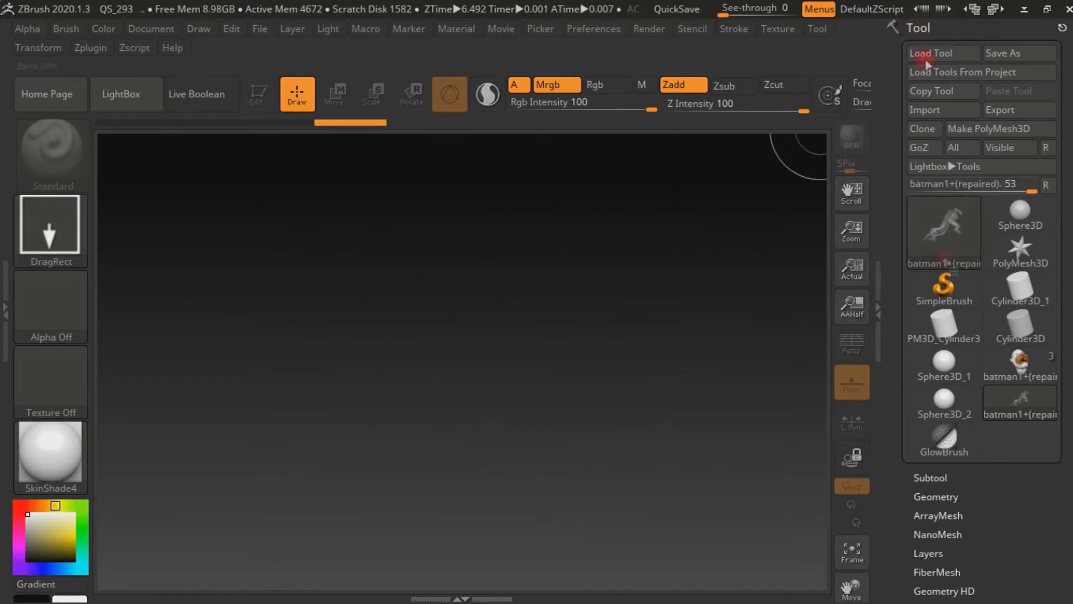
# Step: Import batman1+(repaired) from the Desktop as an STL, with Skip Color enabled
pyautogui.click(937, 112)
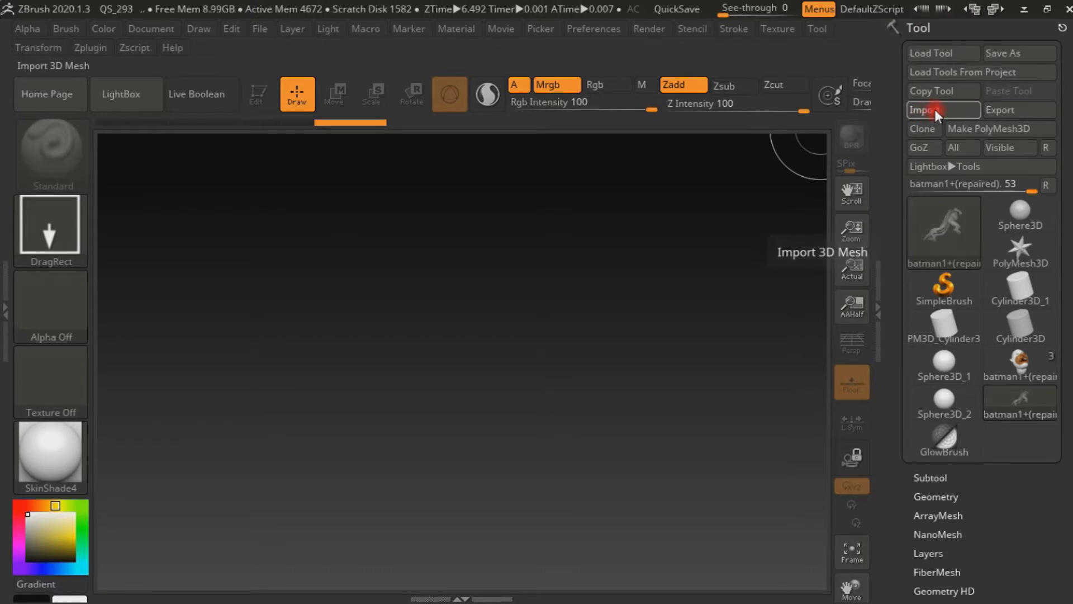
pyautogui.moveTo(638, 192); pyautogui.dragTo(637, 259)
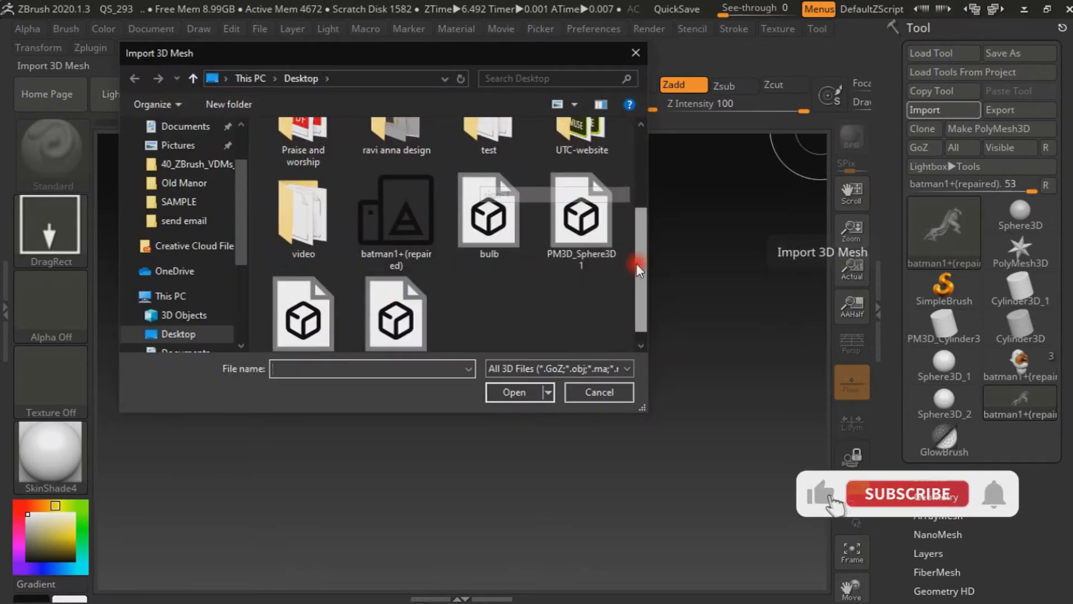
pyautogui.click(411, 254)
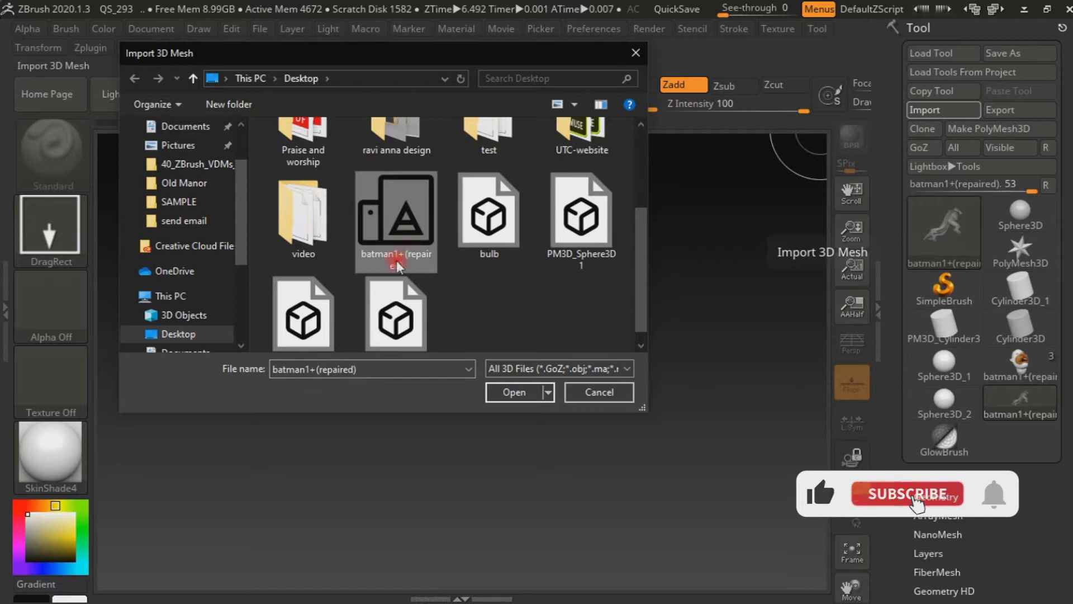
pyautogui.click(506, 393)
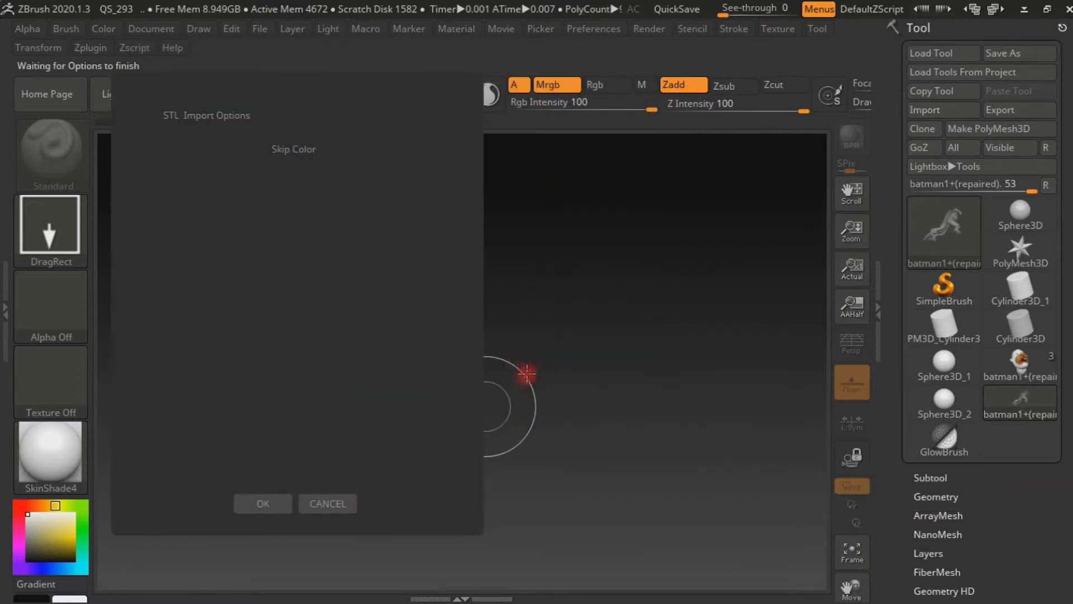
pyautogui.click(283, 150)
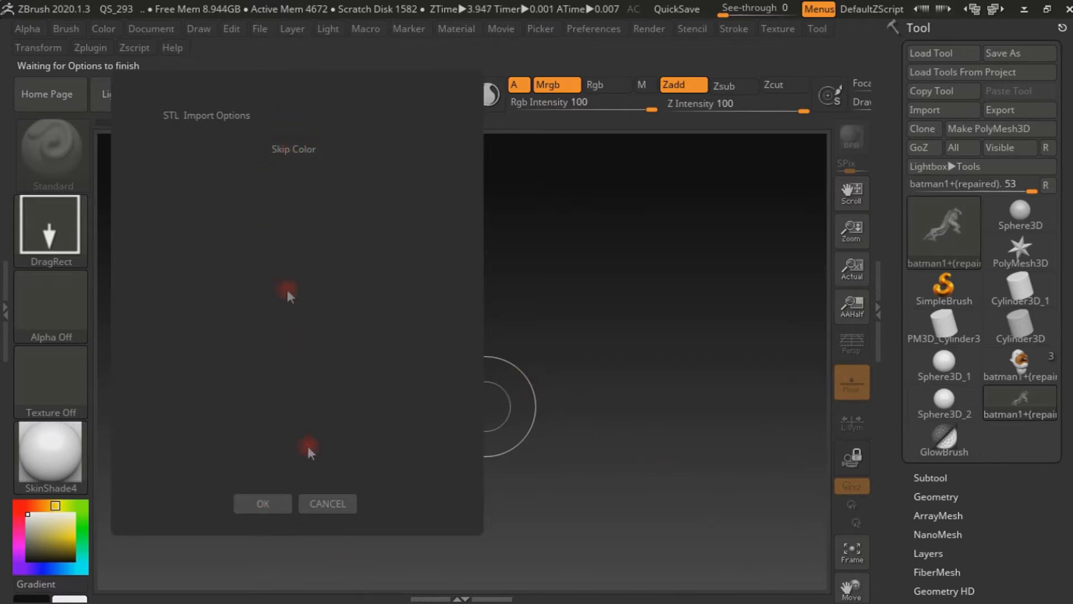
pyautogui.click(260, 506)
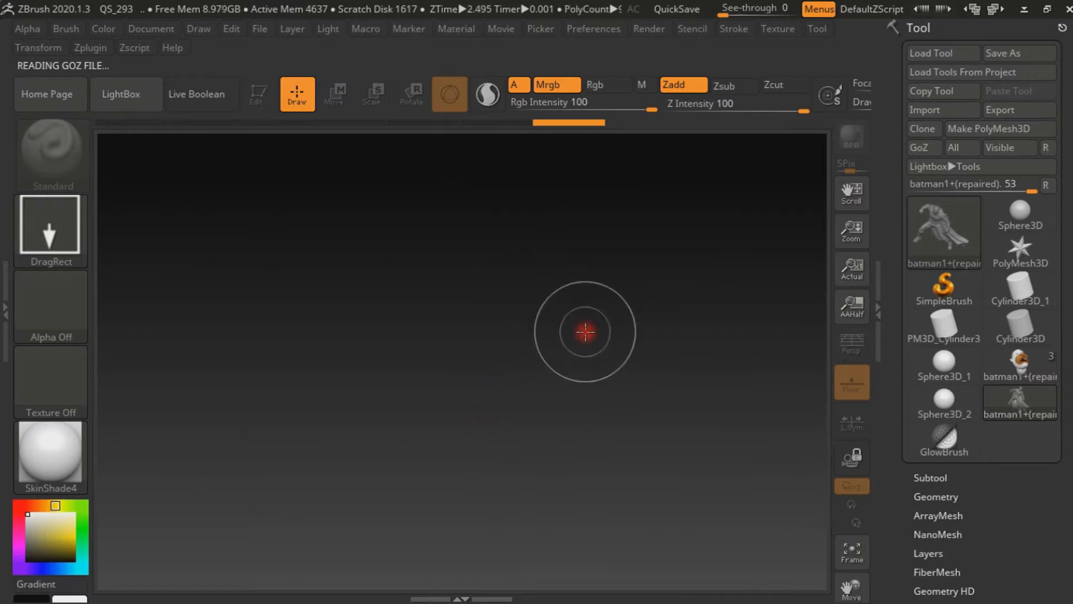
# Step: Draw the Batman tool on the canvas in Edit mode and make it a PM3D polymesh
pyautogui.click(949, 248)
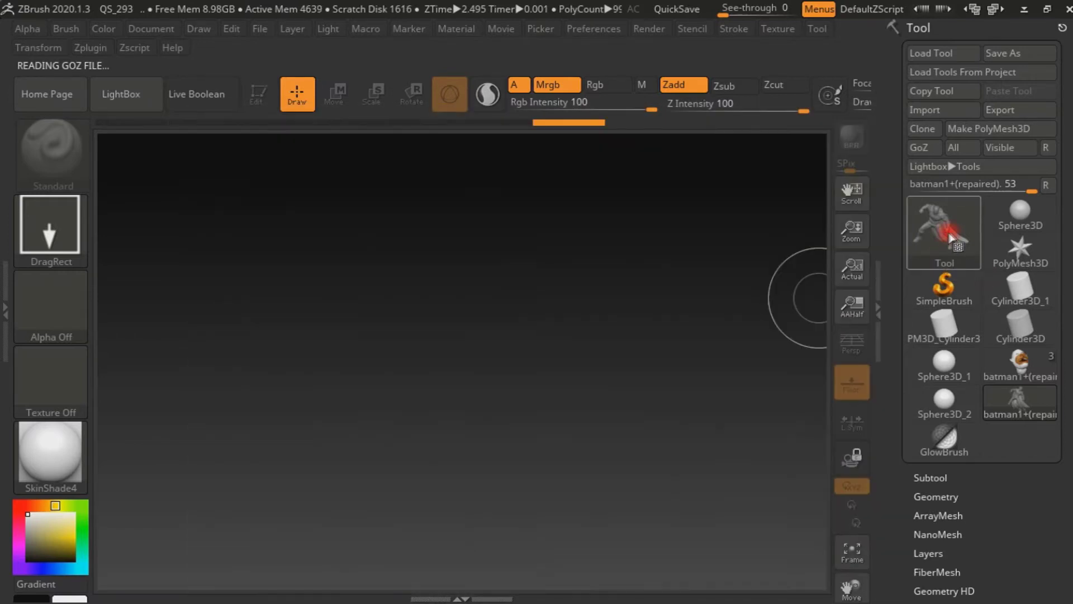
pyautogui.click(949, 238)
pyautogui.moveTo(402, 436)
pyautogui.mouseDown()
pyautogui.moveTo(601, 299)
pyautogui.moveTo(894, 529)
pyautogui.moveTo(203, 556)
pyautogui.moveTo(330, 573)
pyautogui.moveTo(390, 557)
pyautogui.mouseUp()
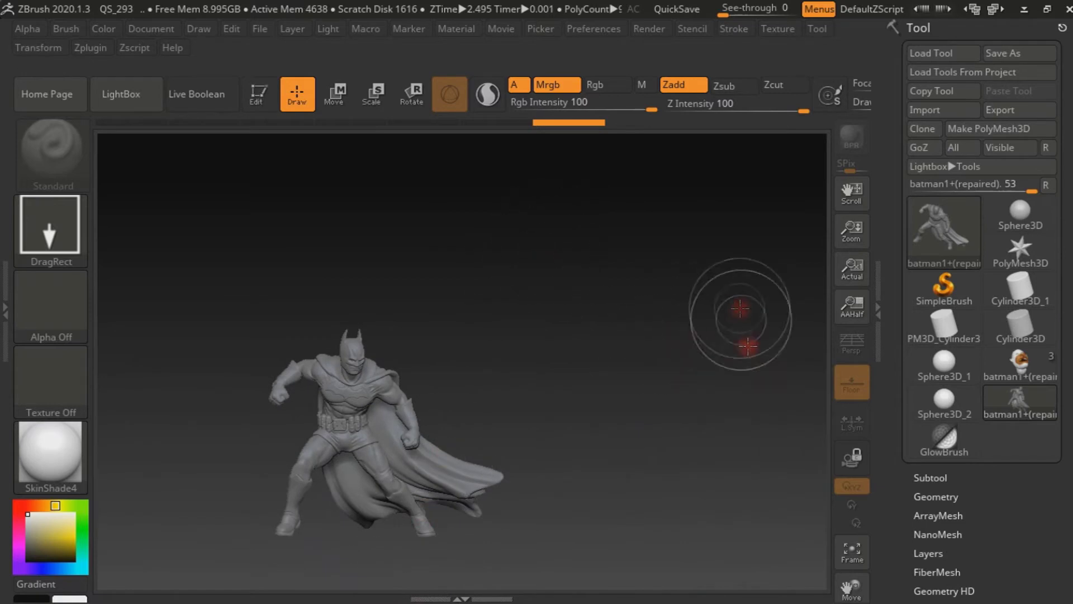
pyautogui.click(258, 100)
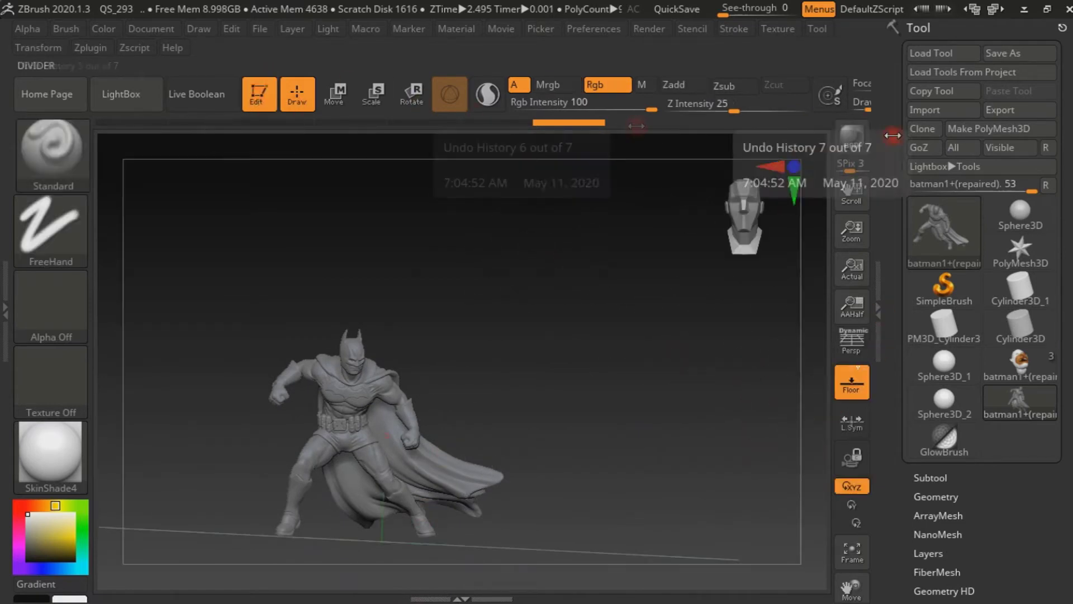
pyautogui.click(972, 128)
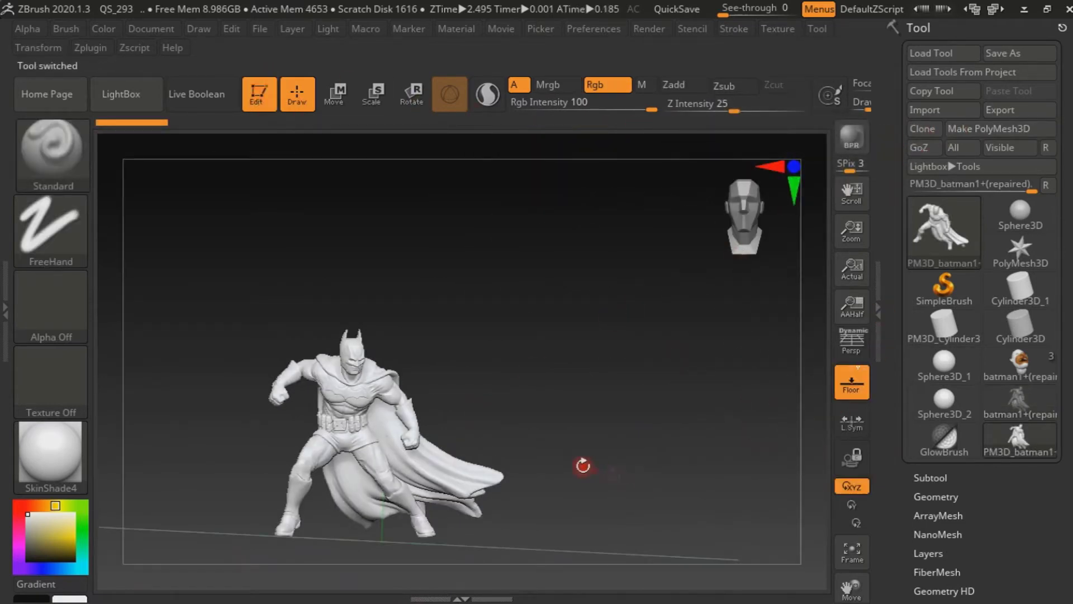
pyautogui.moveTo(549, 465)
pyautogui.keyDown('alt'); pyautogui.mouseDown()
pyautogui.moveTo(675, 473)
pyautogui.moveTo(634, 451)
pyautogui.mouseUp(); pyautogui.keyUp('alt')
# Step: Zoom, pan and rotate Batman into a large three-quarter view filling the canvas
pyautogui.moveTo(716, 242)
pyautogui.mouseDown()
pyautogui.moveTo(560, 328)
pyautogui.moveTo(559, 220)
pyautogui.moveTo(606, 278)
pyautogui.mouseUp()
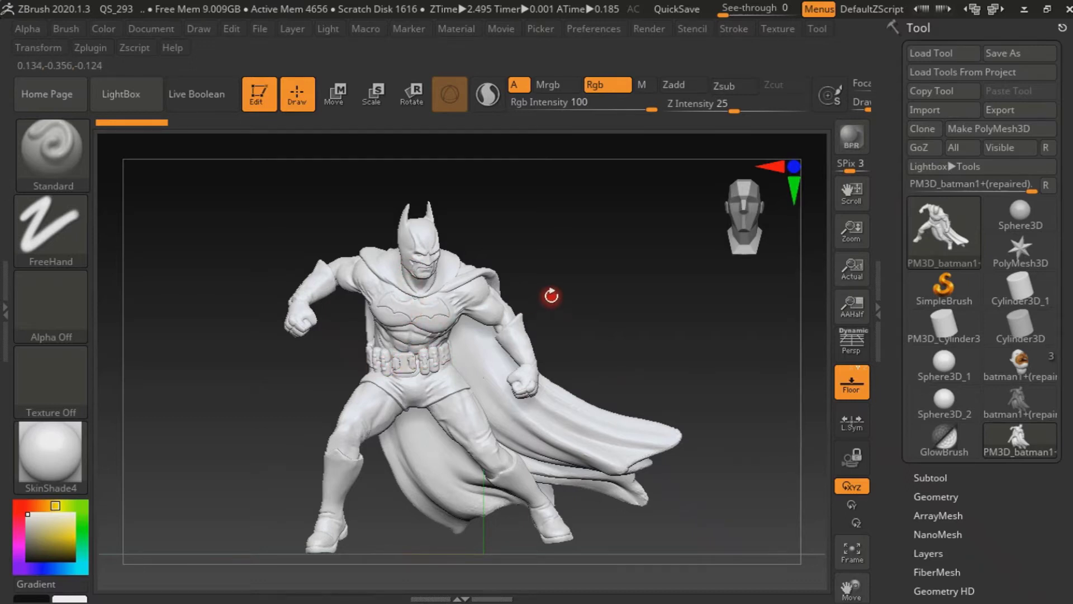
pyautogui.moveTo(738, 229)
pyautogui.mouseDown()
pyautogui.moveTo(761, 218)
pyautogui.moveTo(723, 216)
pyautogui.moveTo(747, 219)
pyautogui.mouseUp()
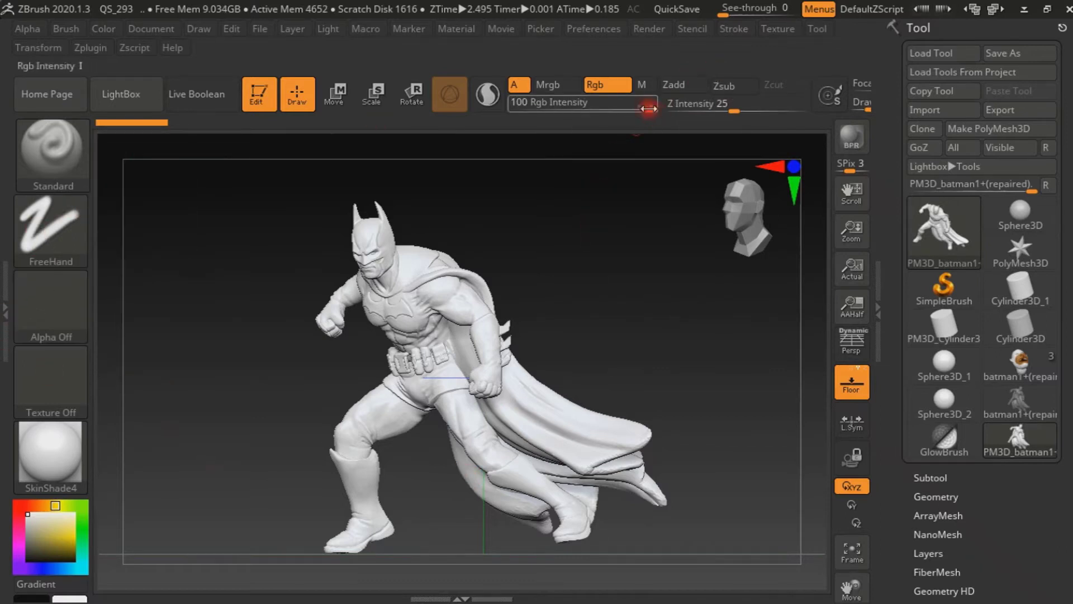
# Step: Keep Rgb on with Zadd off and fill the whole model with white
pyautogui.click(673, 85)
pyautogui.click(616, 87)
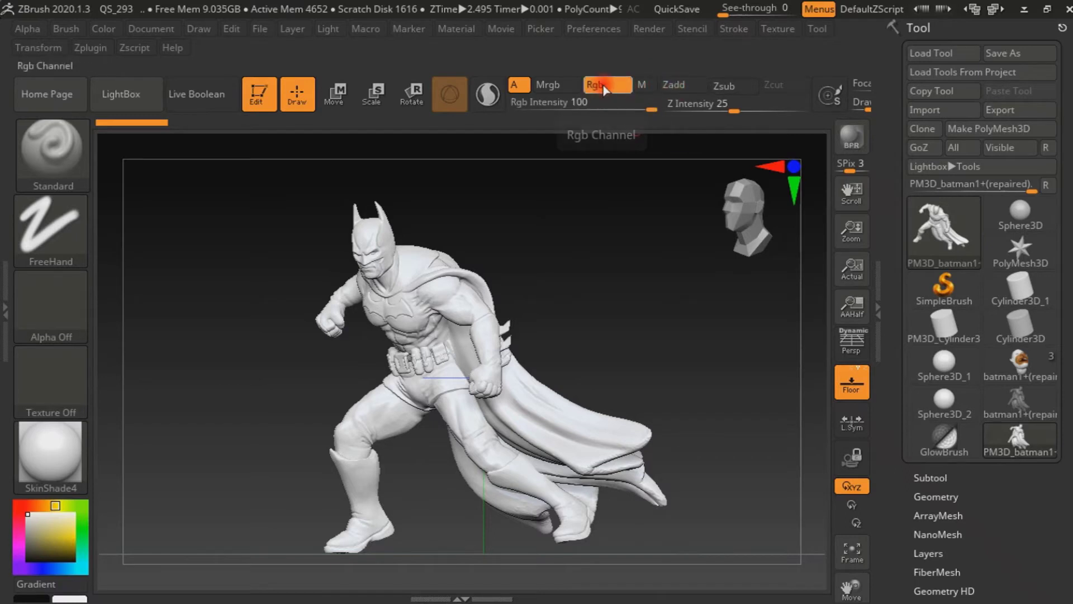
pyautogui.click(601, 89)
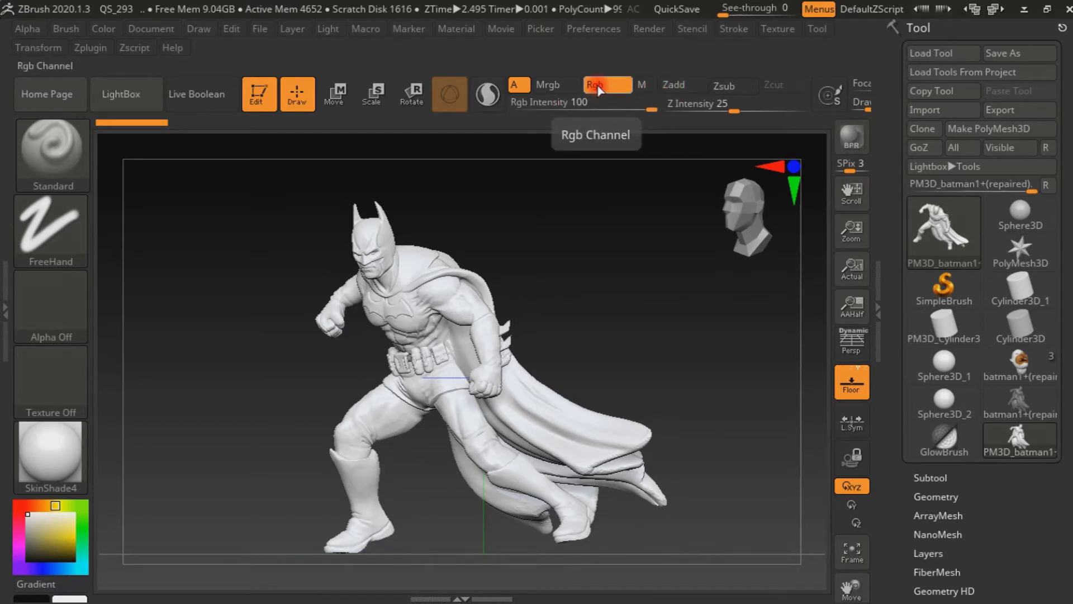
pyautogui.click(104, 31)
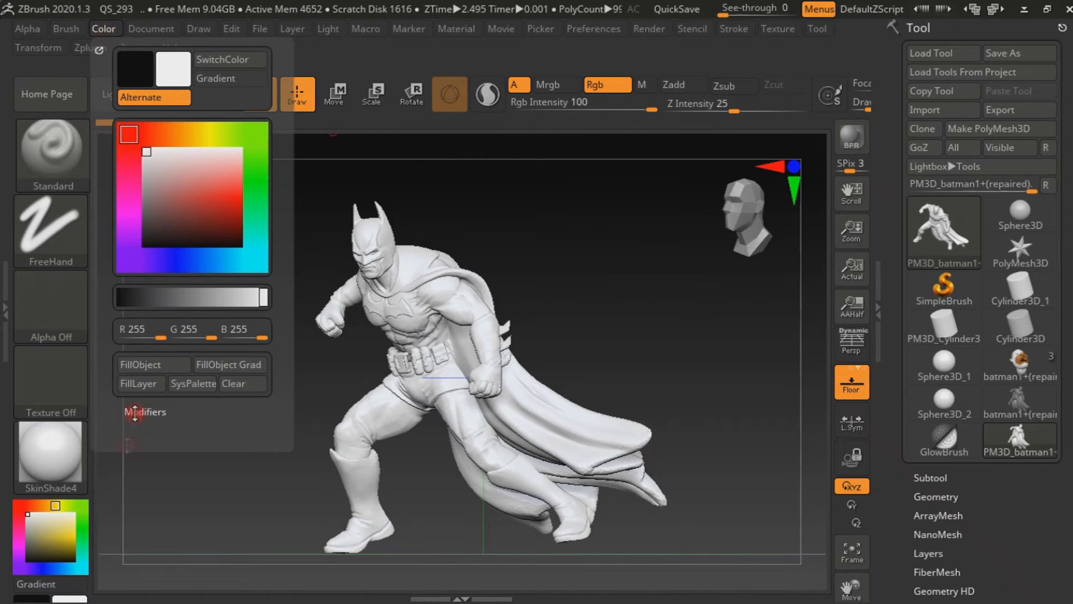
pyautogui.click(151, 364)
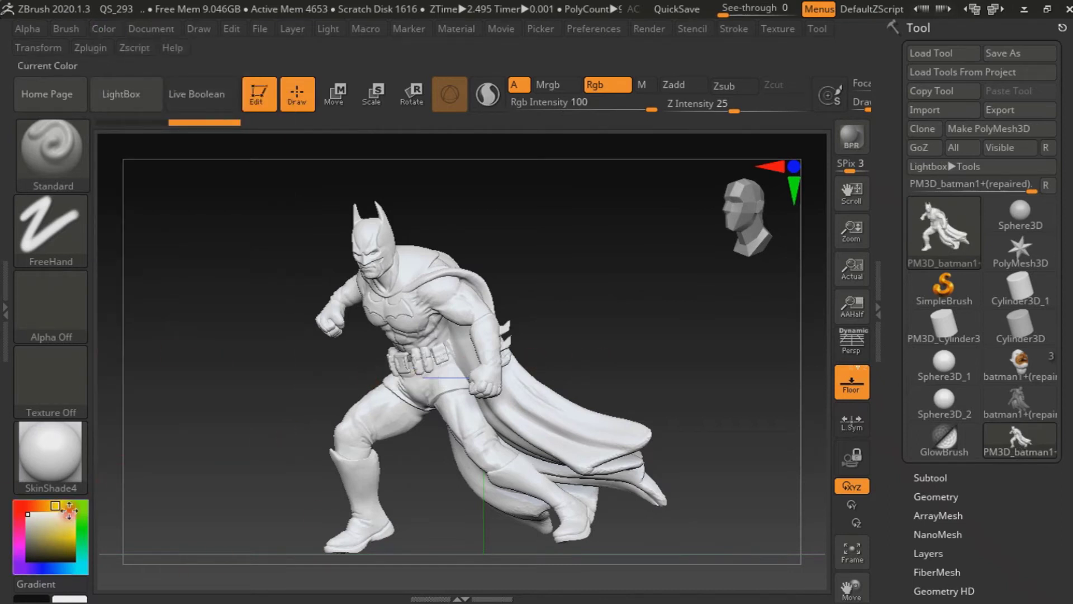
# Step: Choose a dark blue paint colour in the colour picker
pyautogui.click(49, 469)
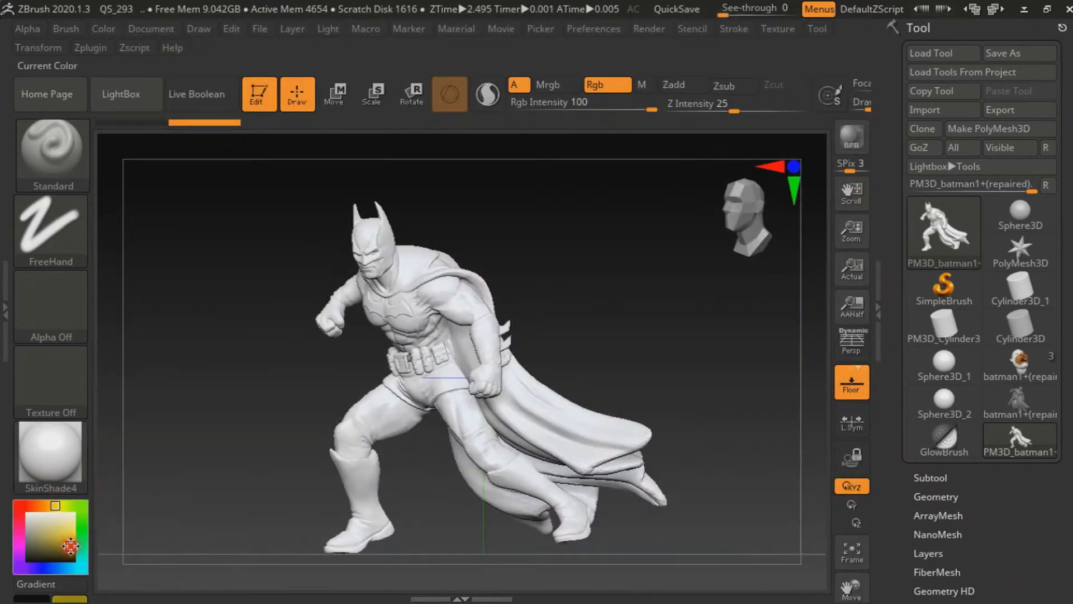
pyautogui.click(47, 568)
pyautogui.click(80, 544)
pyautogui.click(73, 558)
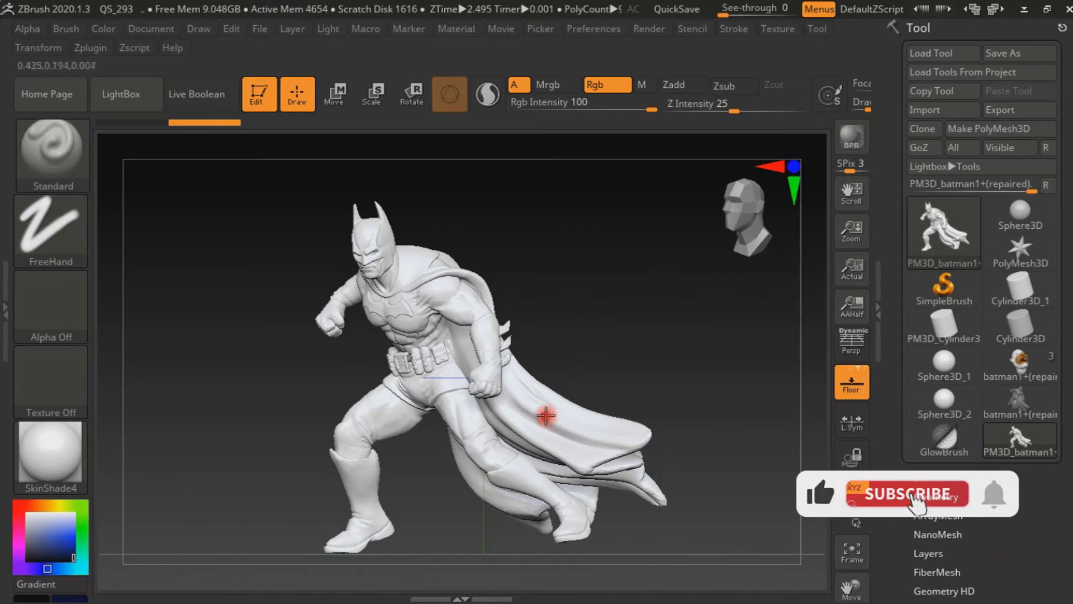
# Step: Set the Draw Size and paint dark blue strokes across the lower cape
pyautogui.press('s')
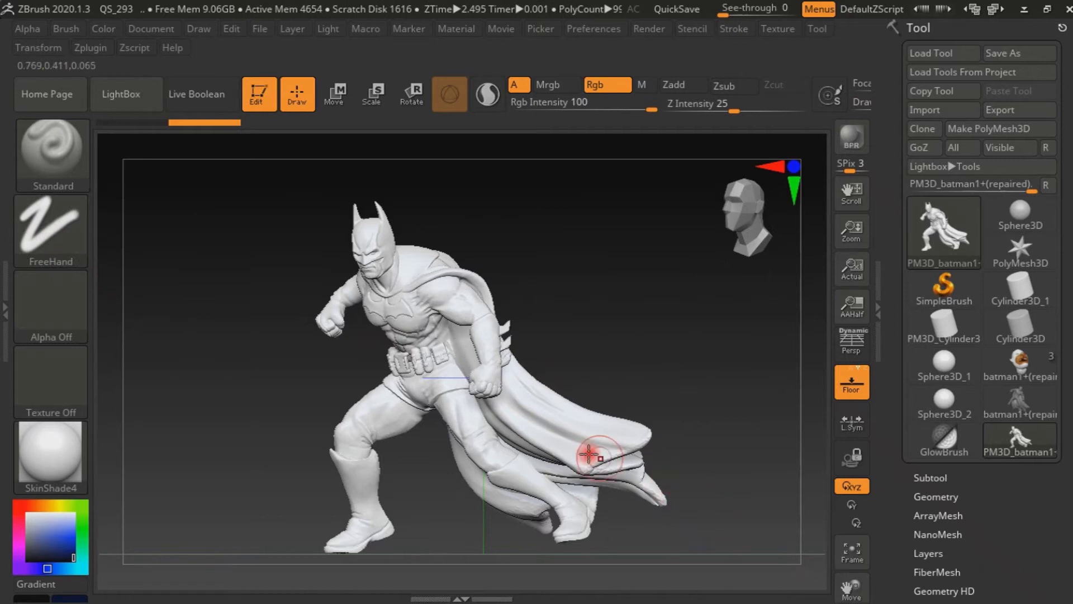
pyautogui.moveTo(582, 447); pyautogui.dragTo(639, 432)
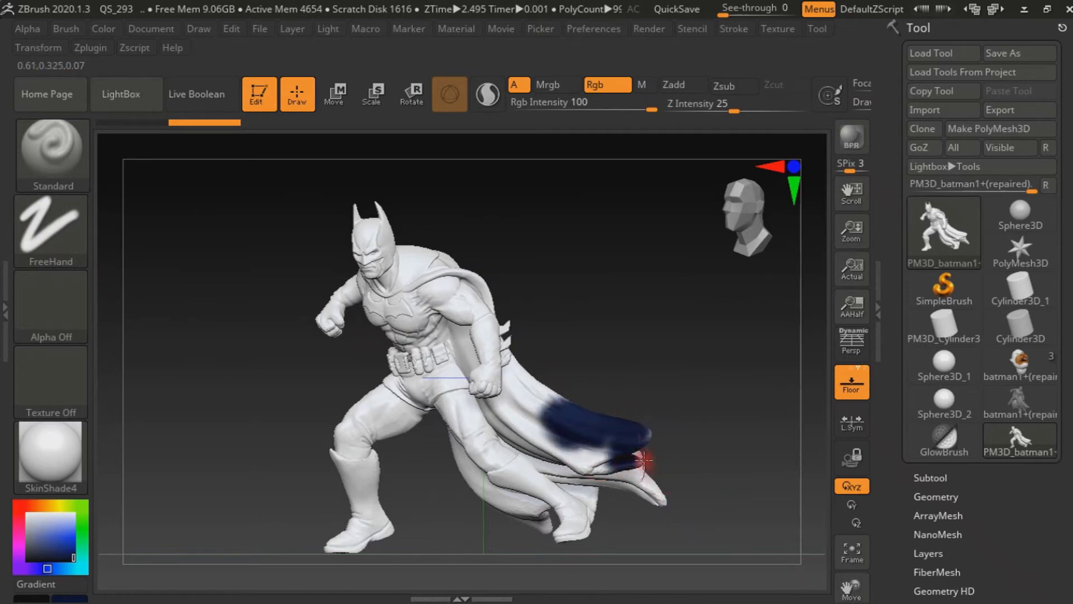
pyautogui.moveTo(599, 439); pyautogui.dragTo(681, 407)
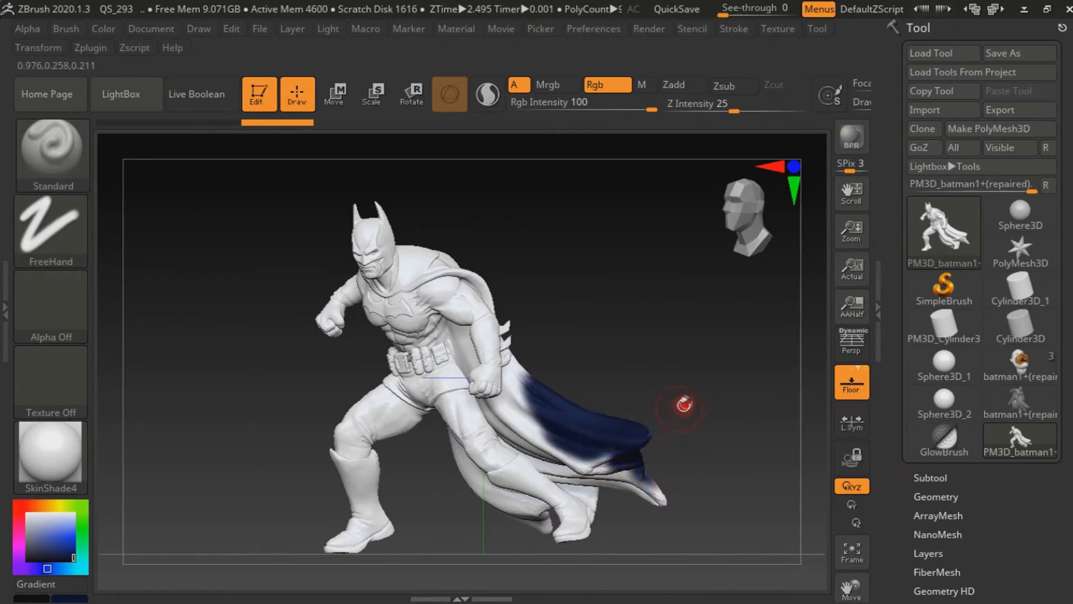
pyautogui.keyDown('alt'); pyautogui.moveTo(490, 240); pyautogui.dragTo(513, 380, button='right'); pyautogui.keyUp('alt')
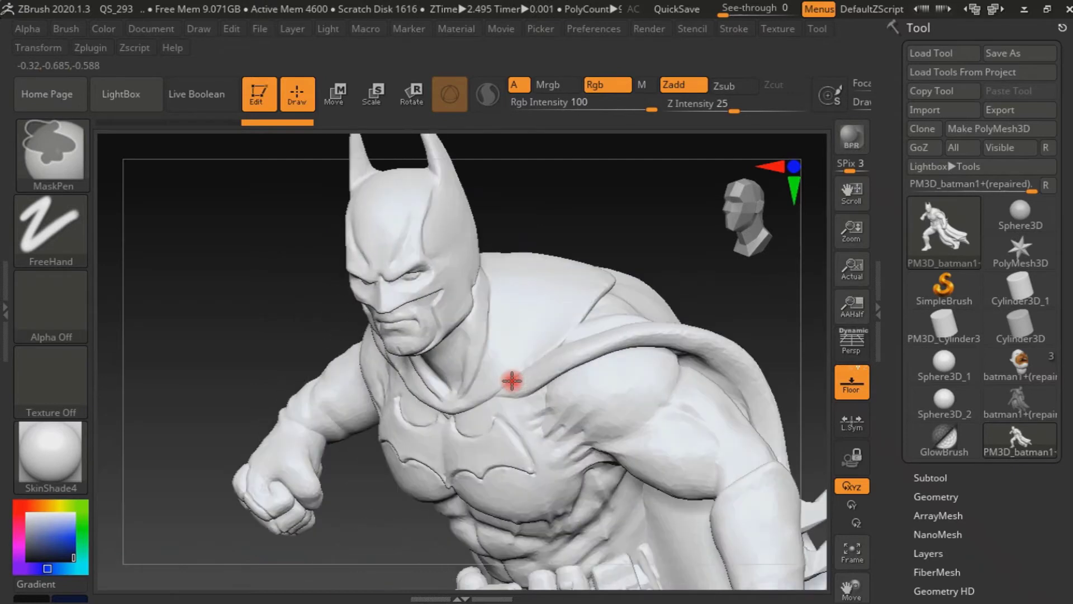
# Step: Divide the mesh twice to SDiv 3 (~1.191M polygons), undoing a test stroke on the cowl
pyautogui.click(936, 497)
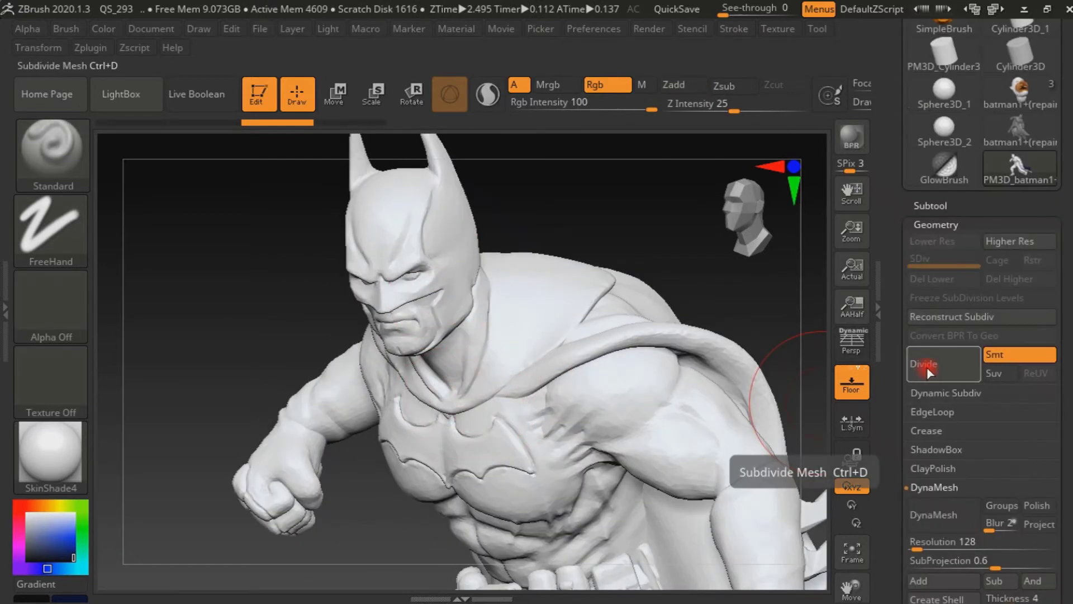
pyautogui.click(926, 368)
pyautogui.click(927, 368)
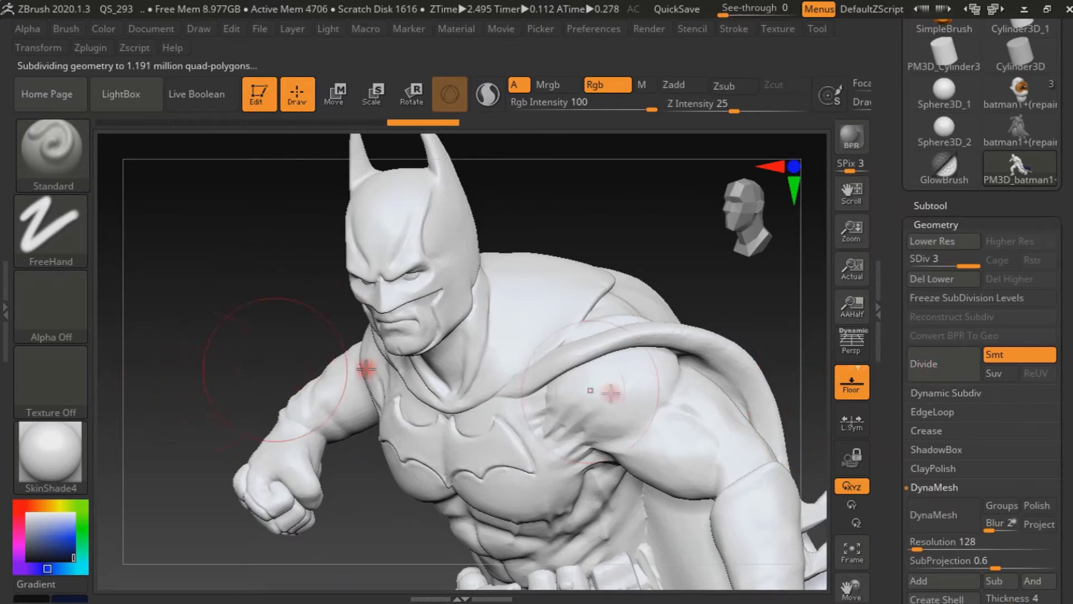
pyautogui.moveTo(443, 232); pyautogui.dragTo(423, 209)
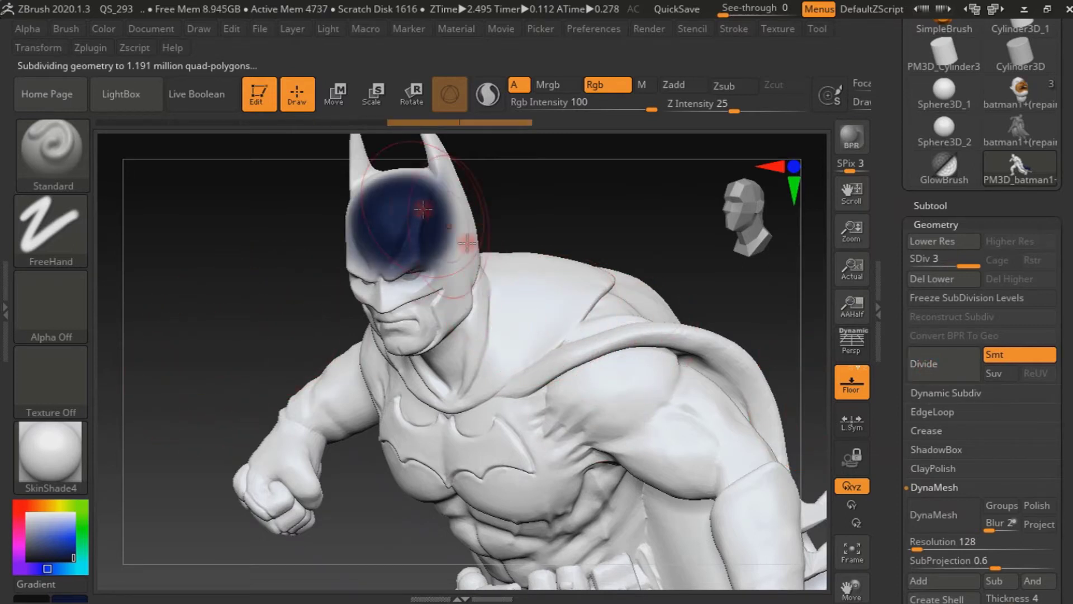
pyautogui.hotkey('ctrl', 'z')
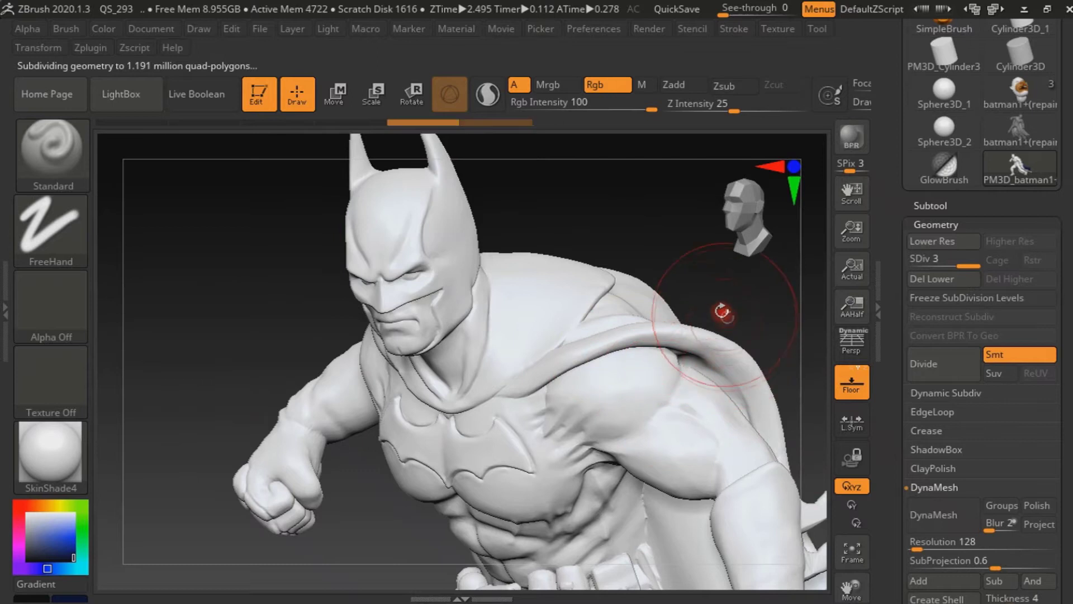
pyautogui.hotkey('ctrl', 'z')
pyautogui.moveTo(644, 241); pyautogui.dragTo(690, 234)
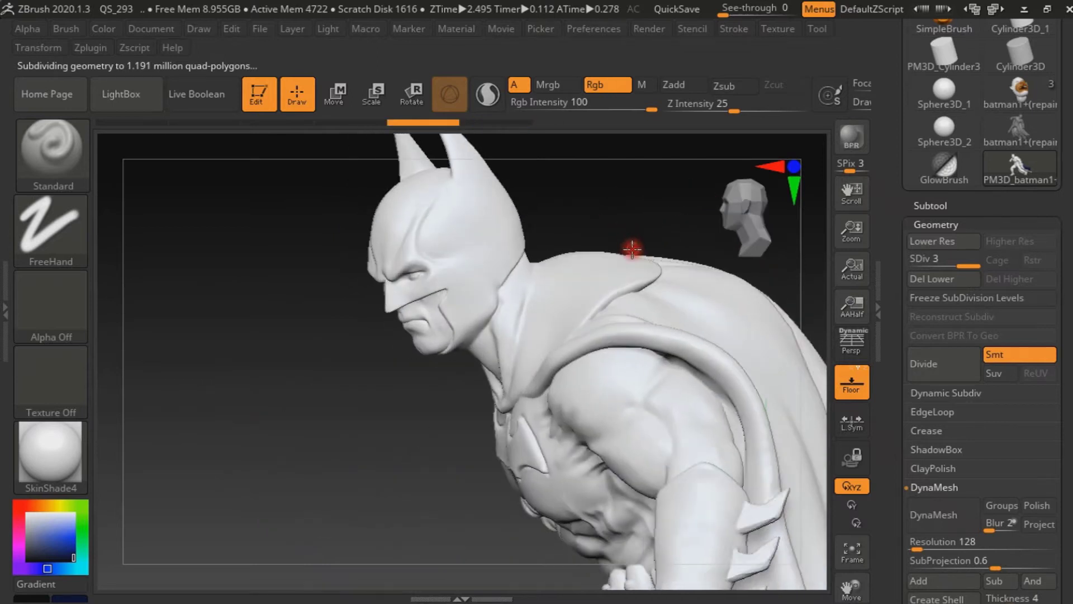
# Step: Turn to the back of the cape and paint dark blue strokes down its folds
pyautogui.keyDown('alt'); pyautogui.moveTo(566, 232); pyautogui.dragTo(271, 223); pyautogui.keyUp('alt')
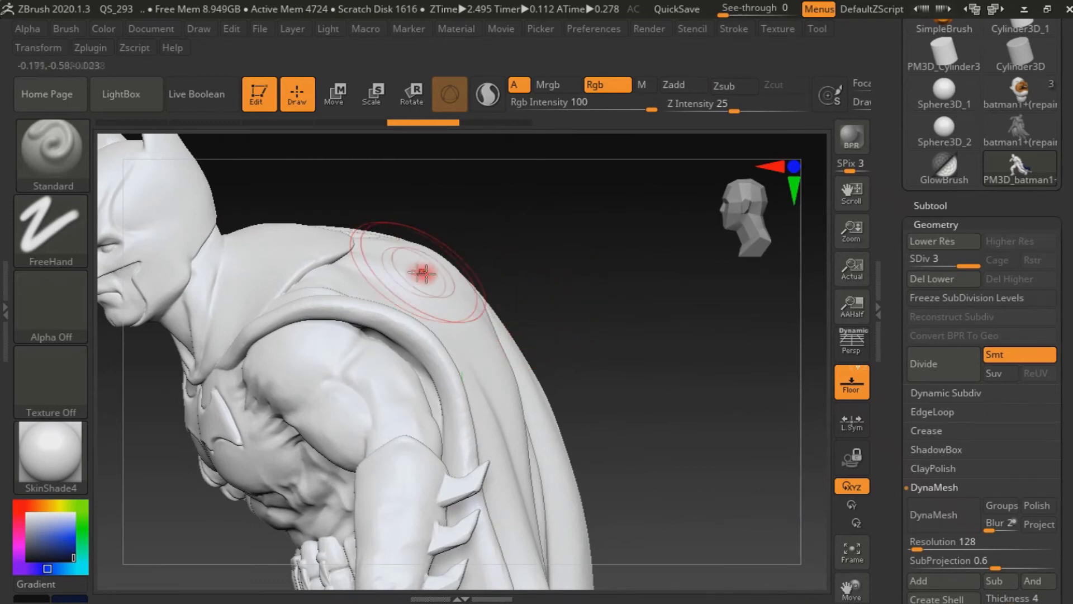
pyautogui.moveTo(520, 328)
pyautogui.mouseDown()
pyautogui.moveTo(541, 343)
pyautogui.moveTo(391, 427)
pyautogui.mouseUp()
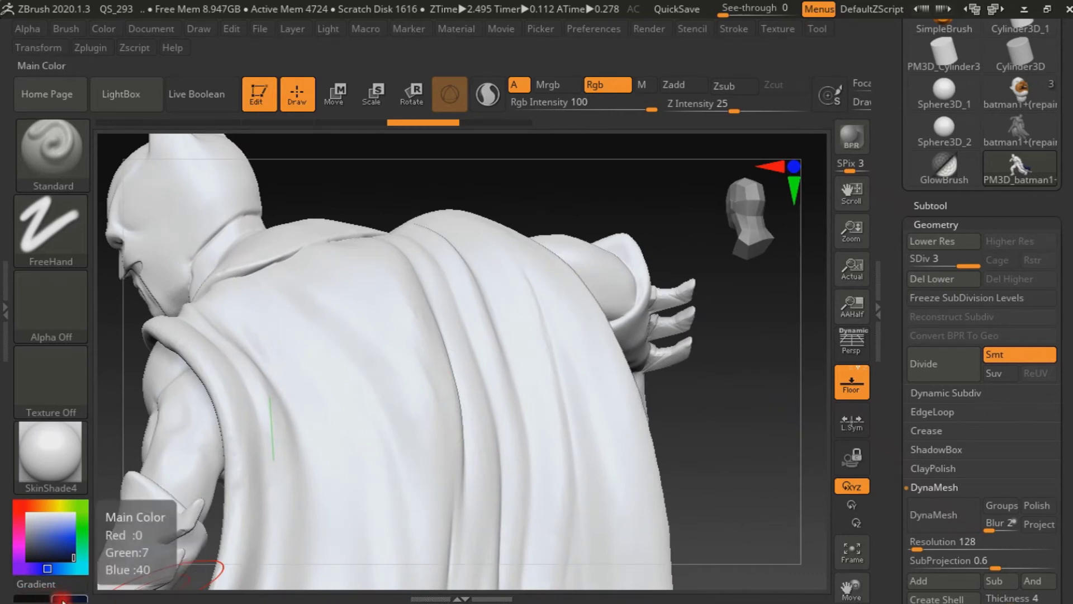
pyautogui.moveTo(351, 317)
pyautogui.mouseDown()
pyautogui.moveTo(376, 436)
pyautogui.moveTo(345, 532)
pyautogui.moveTo(307, 347)
pyautogui.mouseUp()
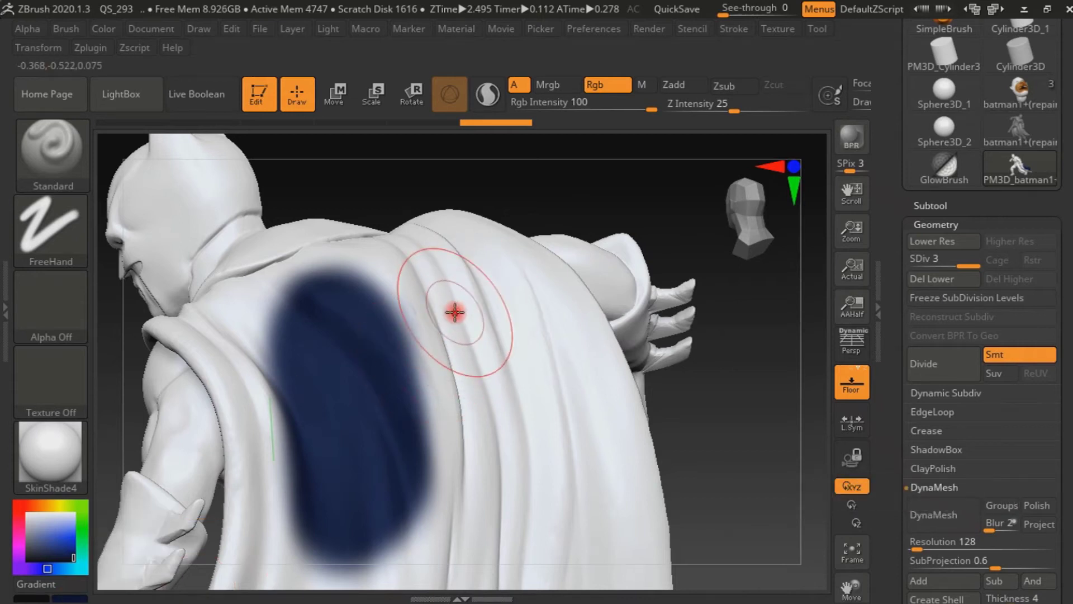
pyautogui.moveTo(451, 312)
pyautogui.mouseDown()
pyautogui.moveTo(511, 434)
pyautogui.moveTo(436, 307)
pyautogui.moveTo(469, 525)
pyautogui.moveTo(443, 247)
pyautogui.moveTo(513, 319)
pyautogui.moveTo(568, 506)
pyautogui.mouseUp()
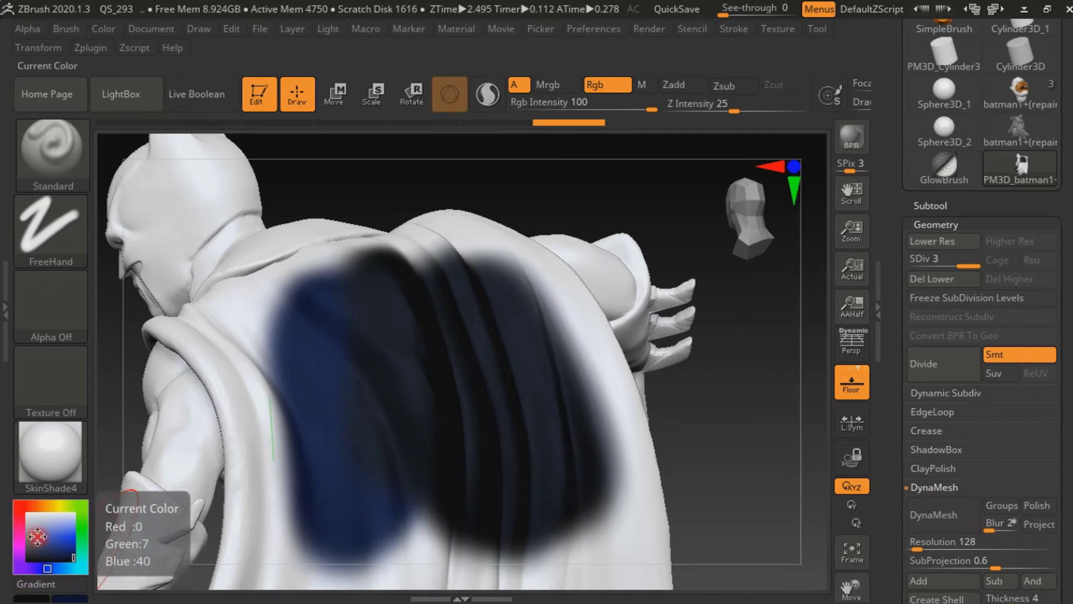
pyautogui.click(27, 560)
# Step: Paint white over most of the cape's blue, leaving one curved band, then reselect blue
pyautogui.click(28, 510)
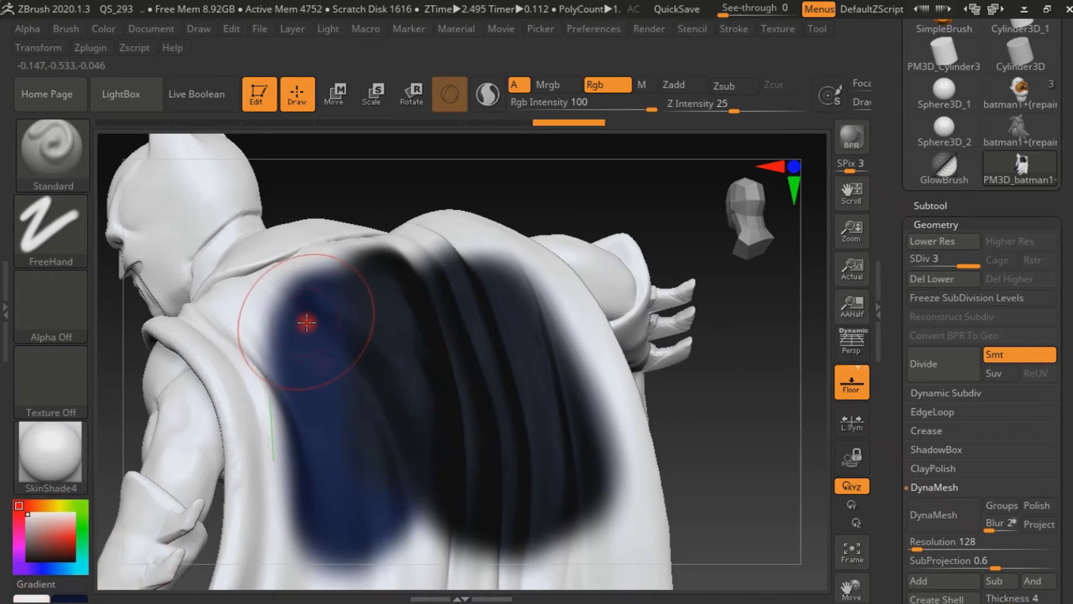
pyautogui.press('ctrl')
pyautogui.moveTo(434, 469)
pyautogui.mouseDown()
pyautogui.moveTo(540, 424)
pyautogui.moveTo(462, 515)
pyautogui.moveTo(570, 396)
pyautogui.moveTo(589, 472)
pyautogui.moveTo(424, 346)
pyautogui.moveTo(391, 378)
pyautogui.moveTo(421, 434)
pyautogui.mouseUp()
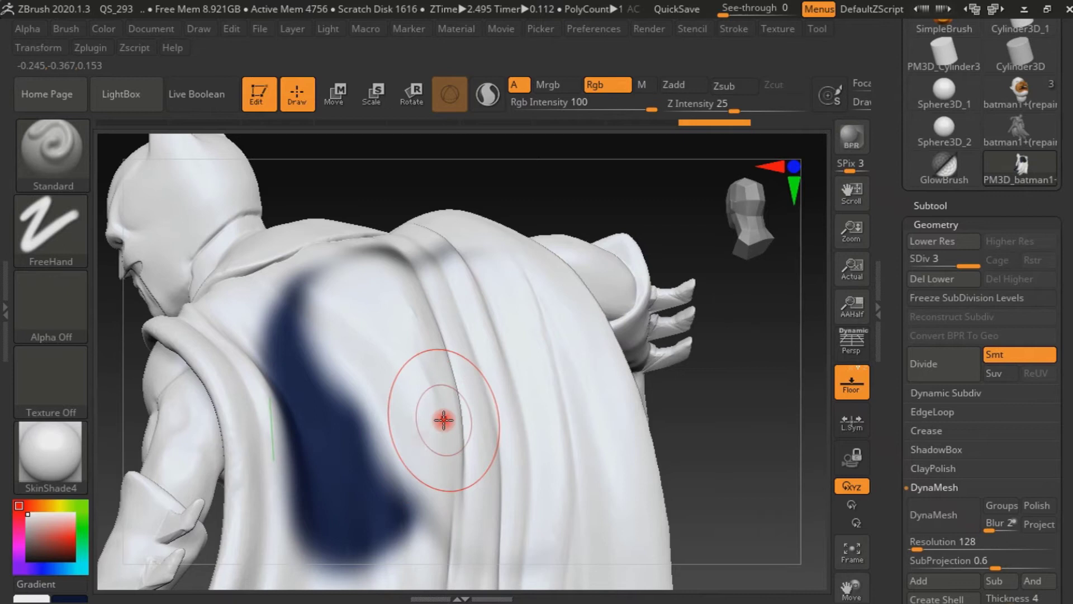
pyautogui.moveTo(59, 535); pyautogui.dragTo(80, 559)
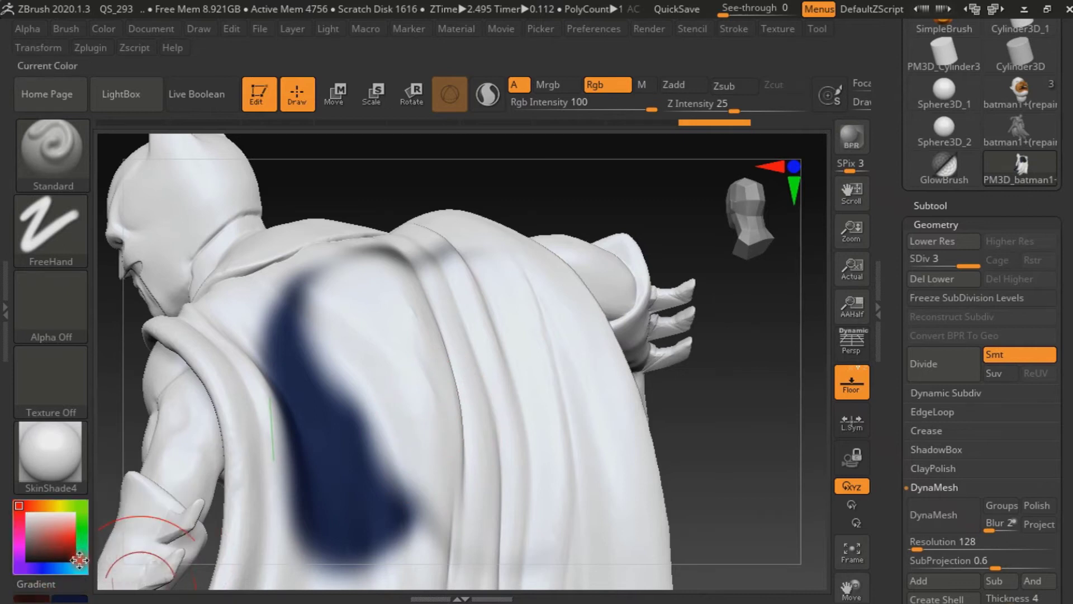
pyautogui.click(42, 565)
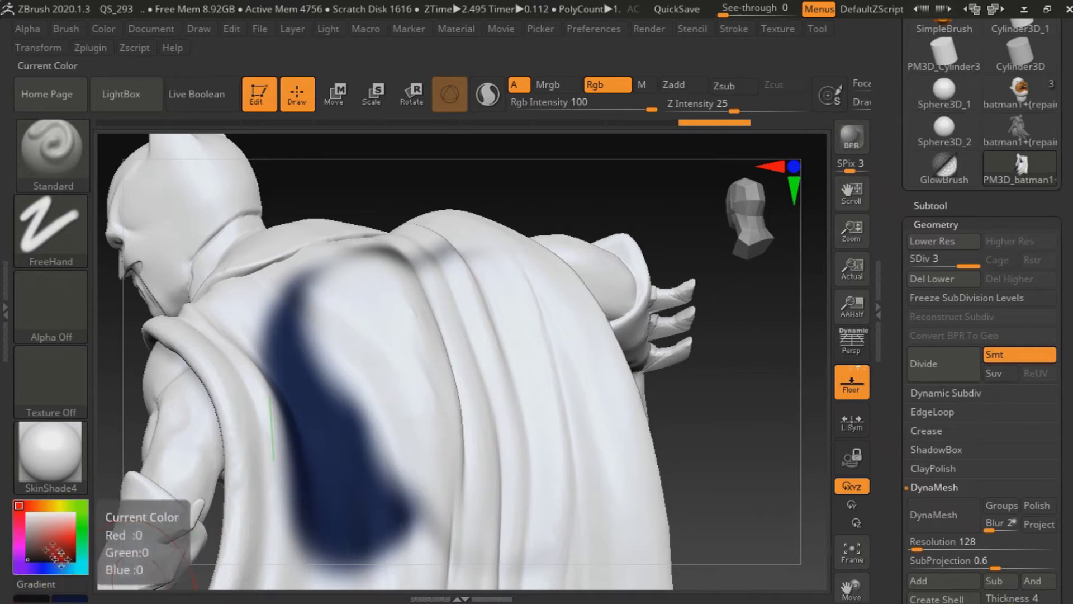
pyautogui.moveTo(42, 566); pyautogui.dragTo(56, 535)
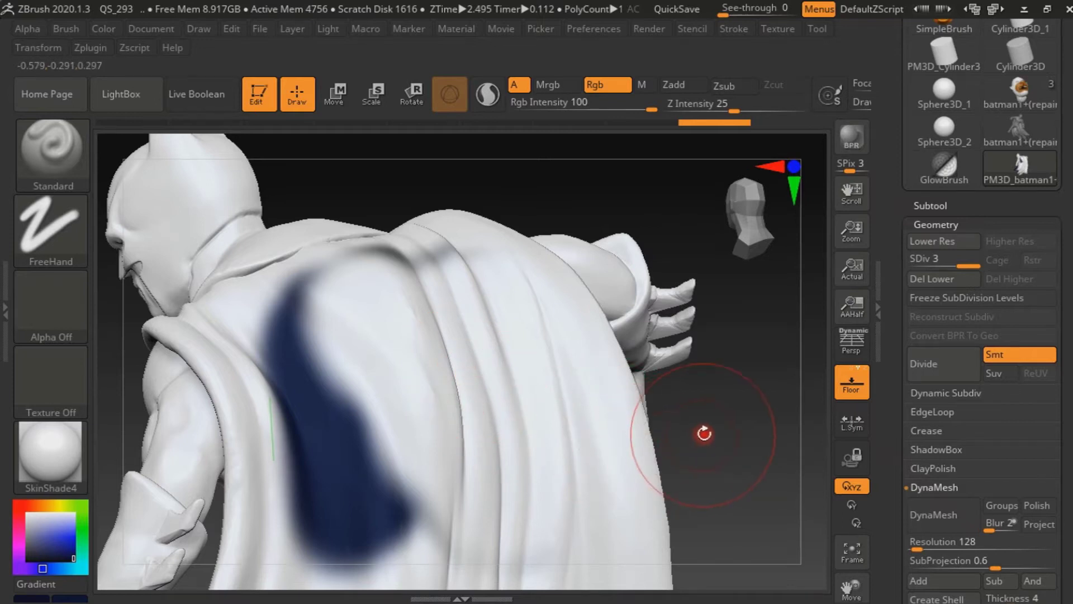
pyautogui.moveTo(744, 436)
pyautogui.keyDown('ctrl'); pyautogui.mouseDown(button='right')
pyautogui.moveTo(688, 384)
pyautogui.moveTo(675, 389)
pyautogui.mouseUp(button='right'); pyautogui.keyUp('ctrl')
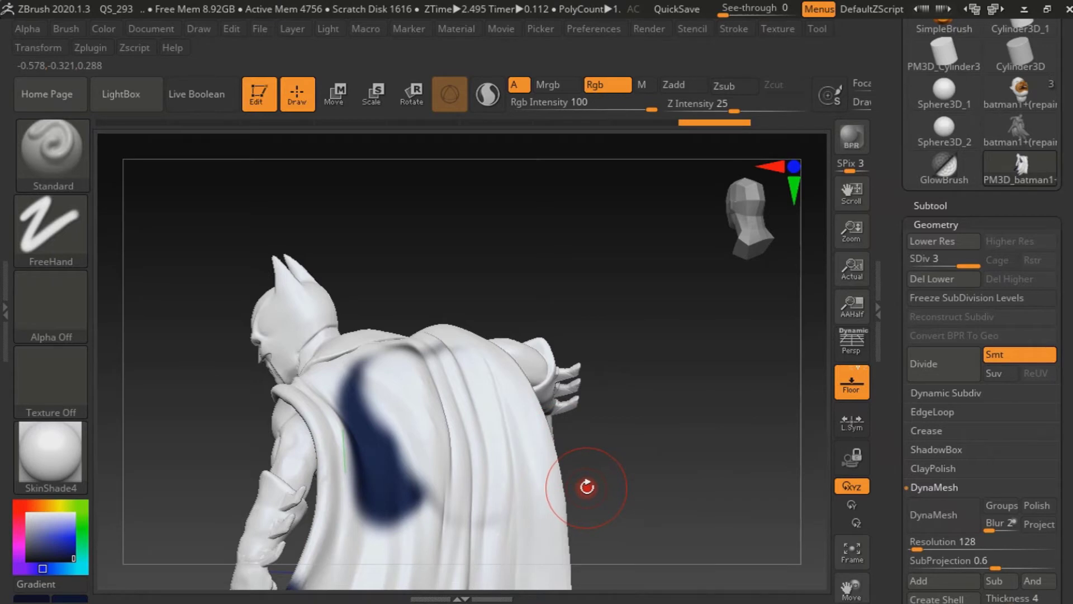
# Step: Orbit to a frontal view and step back and forth through the paint undo history
pyautogui.moveTo(609, 441)
pyautogui.mouseDown()
pyautogui.moveTo(694, 448)
pyautogui.moveTo(627, 316)
pyautogui.mouseUp()
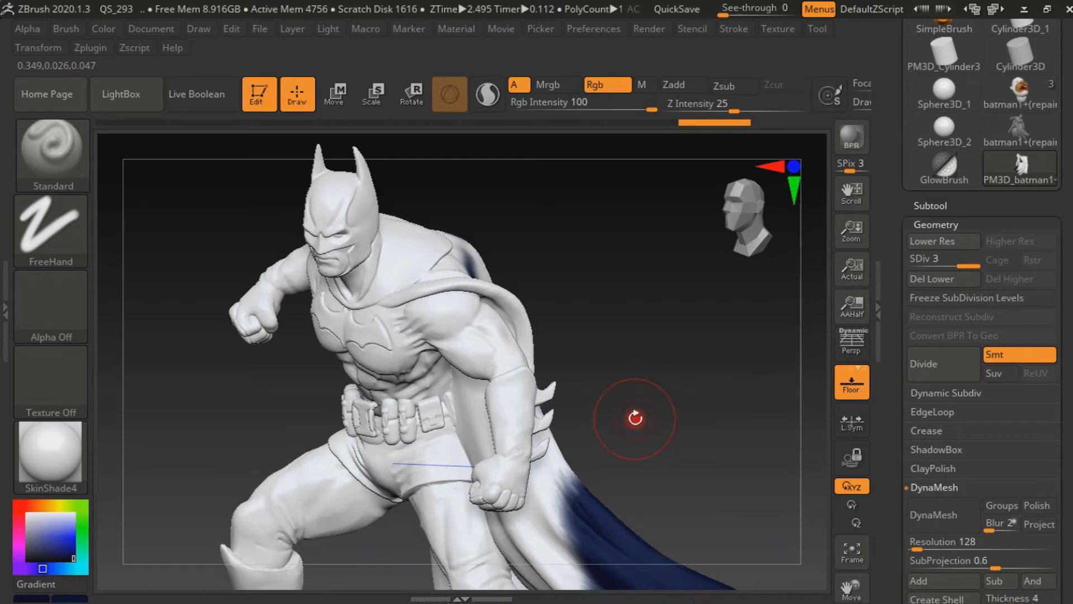
pyautogui.moveTo(635, 417)
pyautogui.mouseDown()
pyautogui.moveTo(651, 374)
pyautogui.moveTo(664, 408)
pyautogui.moveTo(695, 390)
pyautogui.moveTo(649, 390)
pyautogui.moveTo(628, 431)
pyautogui.moveTo(652, 439)
pyautogui.moveTo(667, 418)
pyautogui.mouseUp()
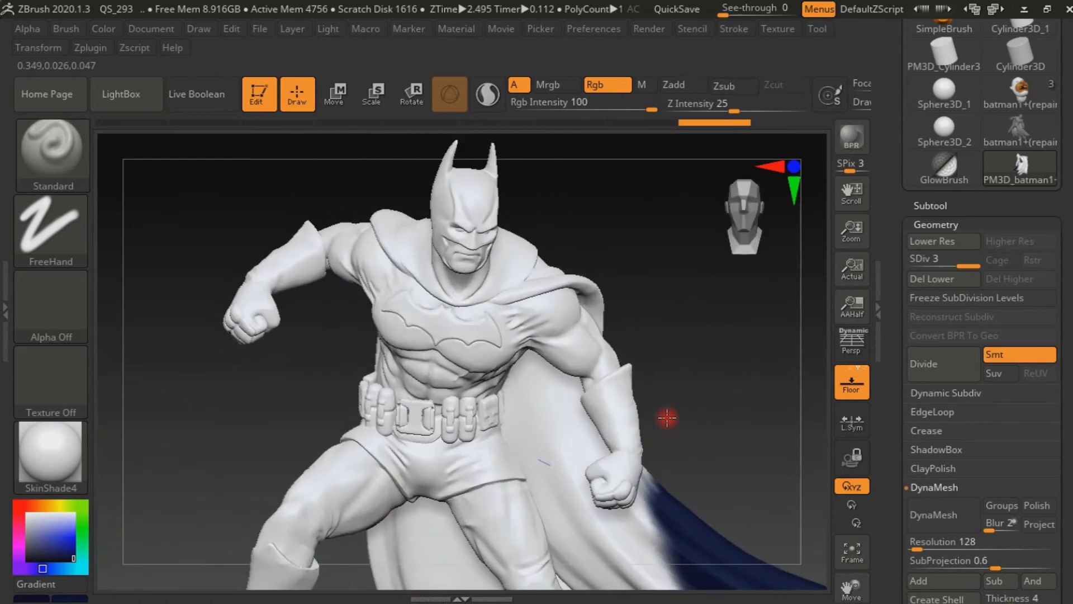
pyautogui.moveTo(704, 399)
pyautogui.mouseDown()
pyautogui.moveTo(652, 384)
pyautogui.moveTo(695, 383)
pyautogui.mouseUp()
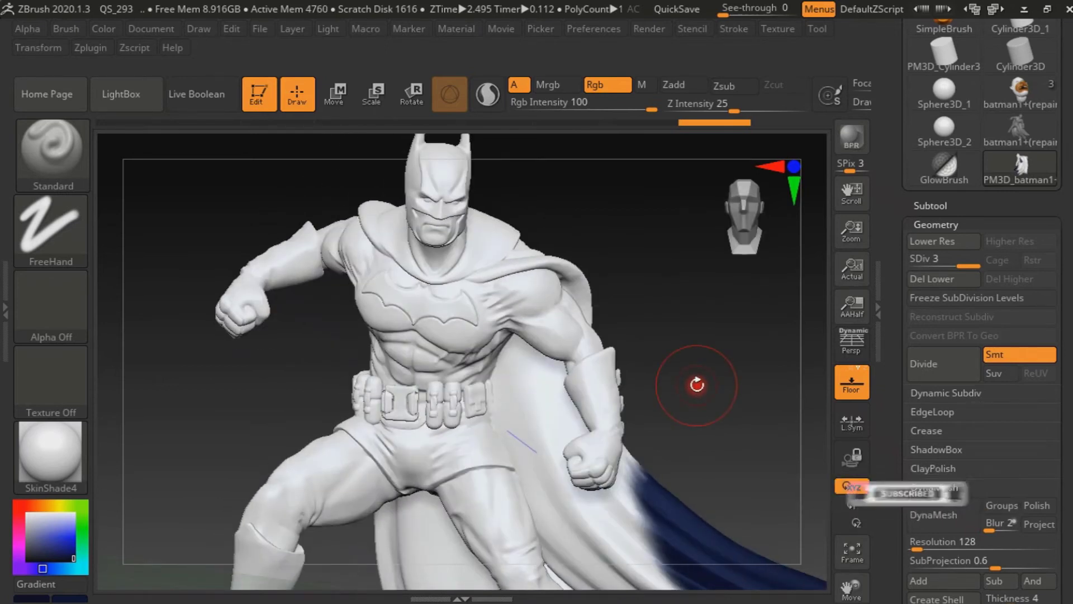
pyautogui.hotkey('ctrl', 'z')
pyautogui.hotkey('ctrl', 'z')
pyautogui.hotkey('ctrl', 'z')
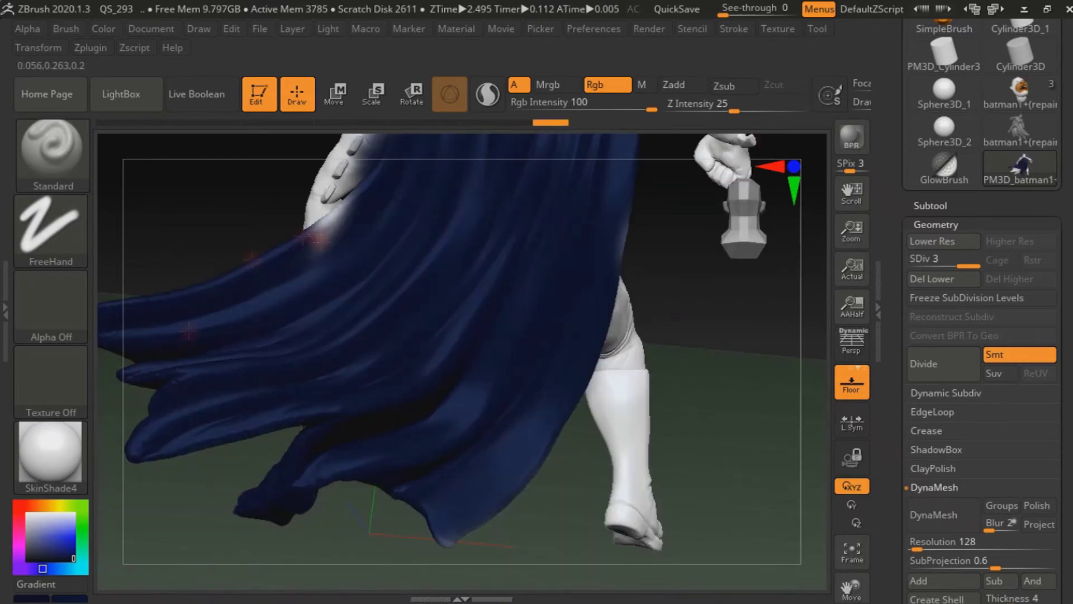
pyautogui.hotkey('ctrl', 'z')
pyautogui.hotkey('ctrl', 'shift', 'z')
pyautogui.hotkey('ctrl', 'shift', 'z')
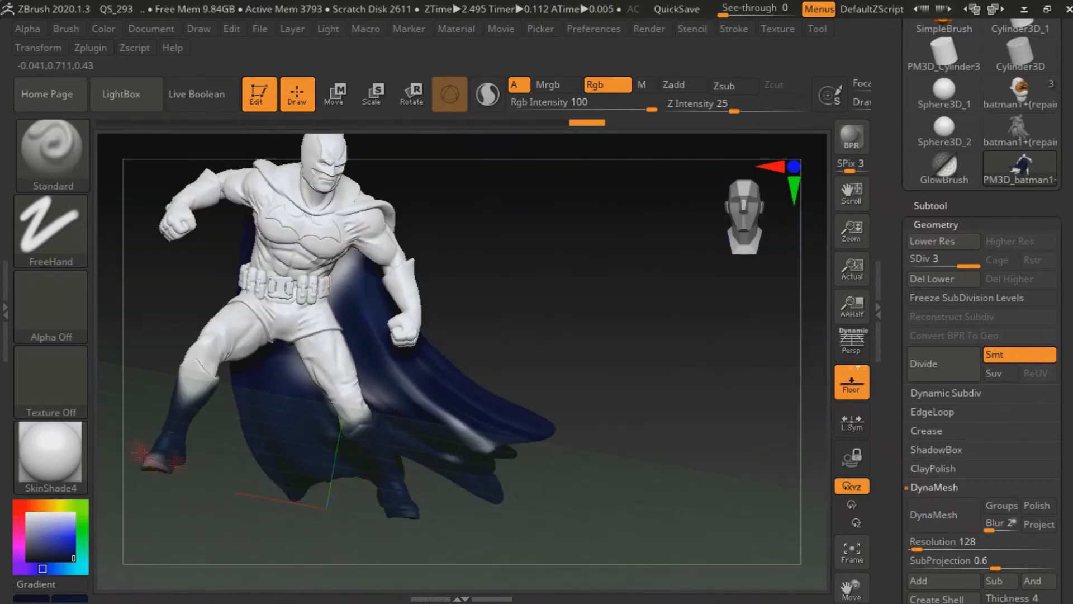
pyautogui.hotkey('ctrl', 'shift', 'z')
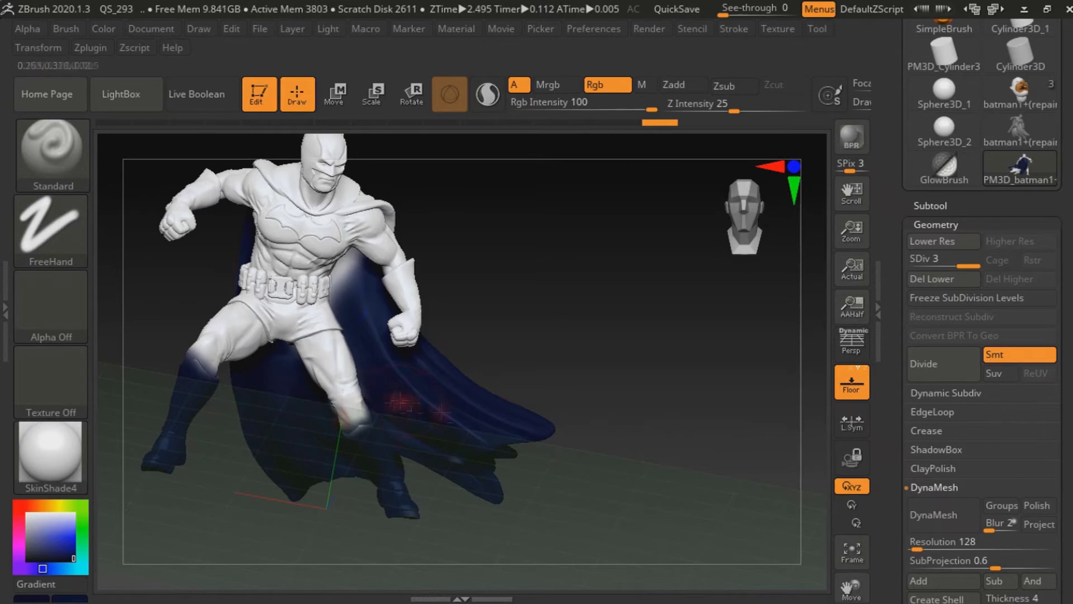
pyautogui.hotkey('ctrl', 'shift', 'z')
# Step: Restore the later paint state and paint dark blue across the shoulders and upper back
pyautogui.hotkey('ctrl', 'z')
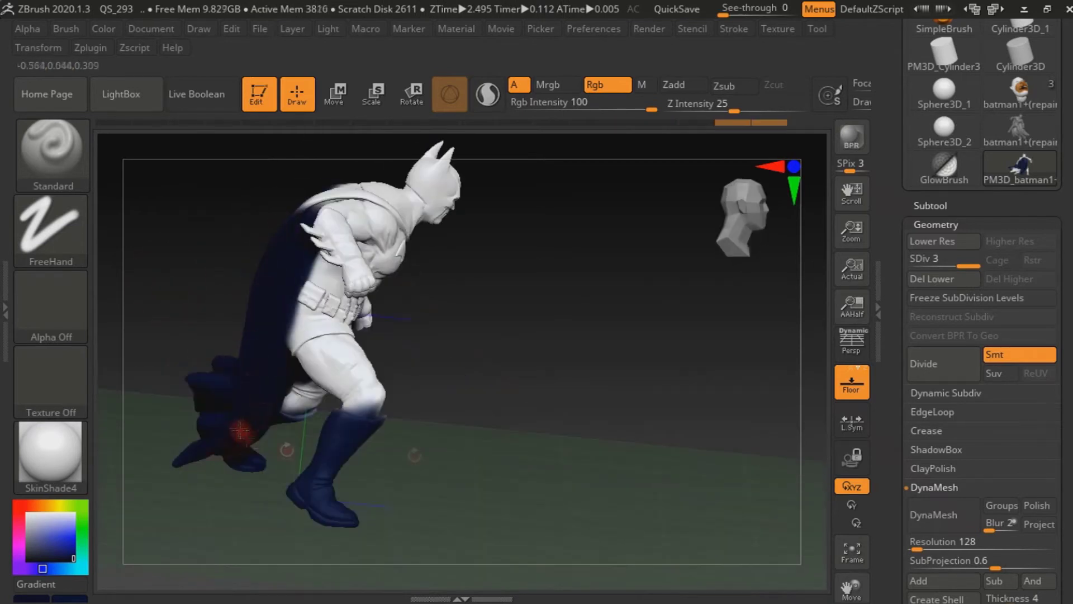
pyautogui.hotkey('ctrl', 'z')
pyautogui.hotkey('ctrl', 'z')
pyautogui.hotkey('ctrl', 'z')
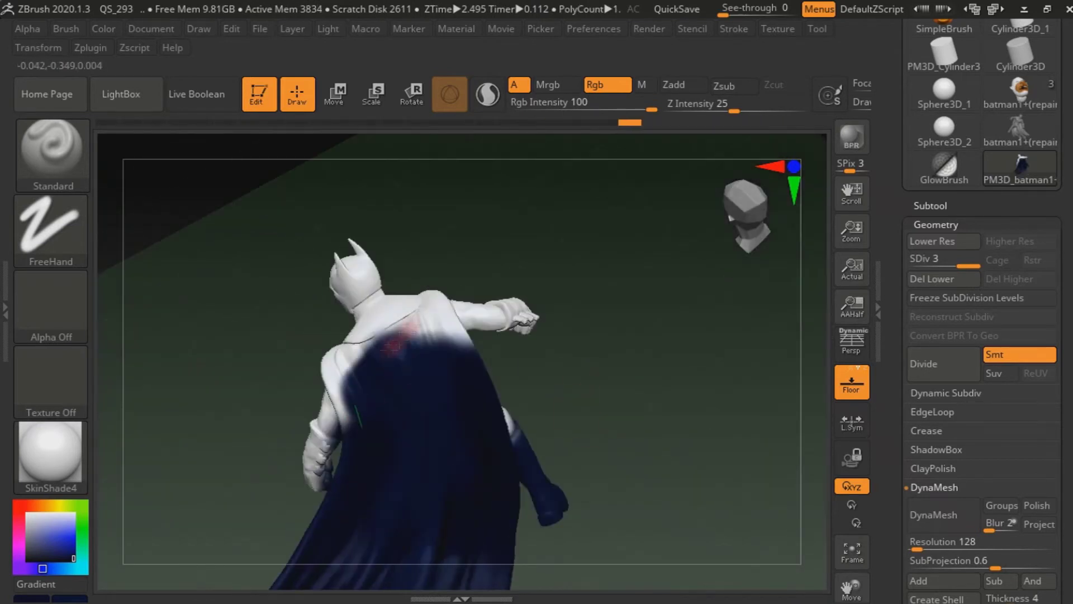
pyautogui.hotkey('ctrl', 'shift', 'z')
pyautogui.hotkey('ctrl', 'shift', 'z')
pyautogui.hotkey('ctrl', 'shift', 'z')
pyautogui.hotkey('ctrl', 'shift', 'z')
pyautogui.hotkey('ctrl', 'shift', 'z')
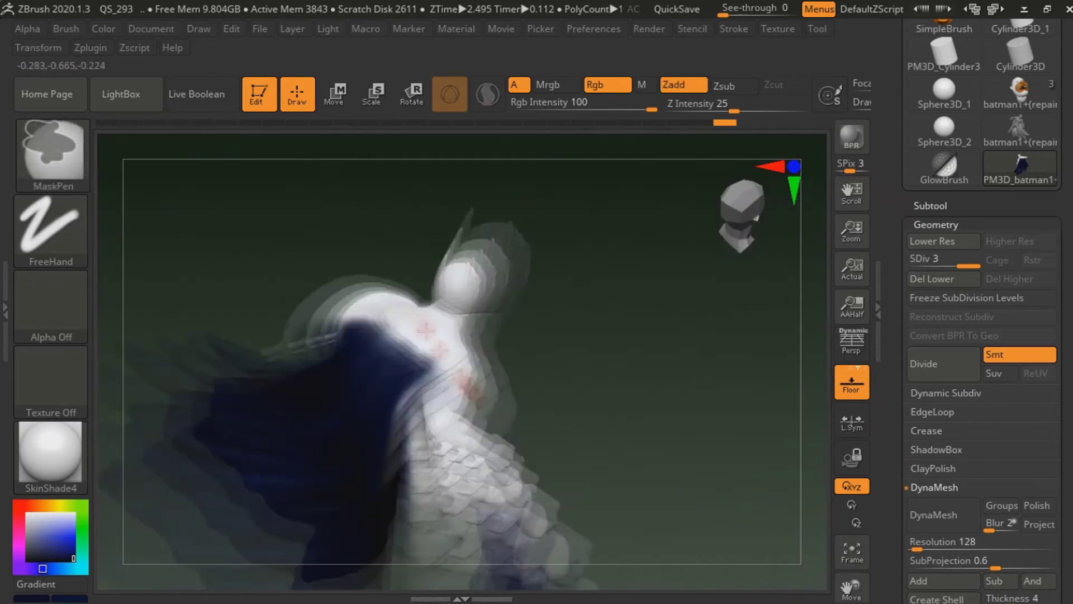
pyautogui.hotkey('ctrl', 'shift', 'z')
pyautogui.hotkey('ctrl', 'shift', 'z')
pyautogui.hotkey('ctrl', 'shift', 'z')
pyautogui.moveTo(487, 411); pyautogui.dragTo(278, 358)
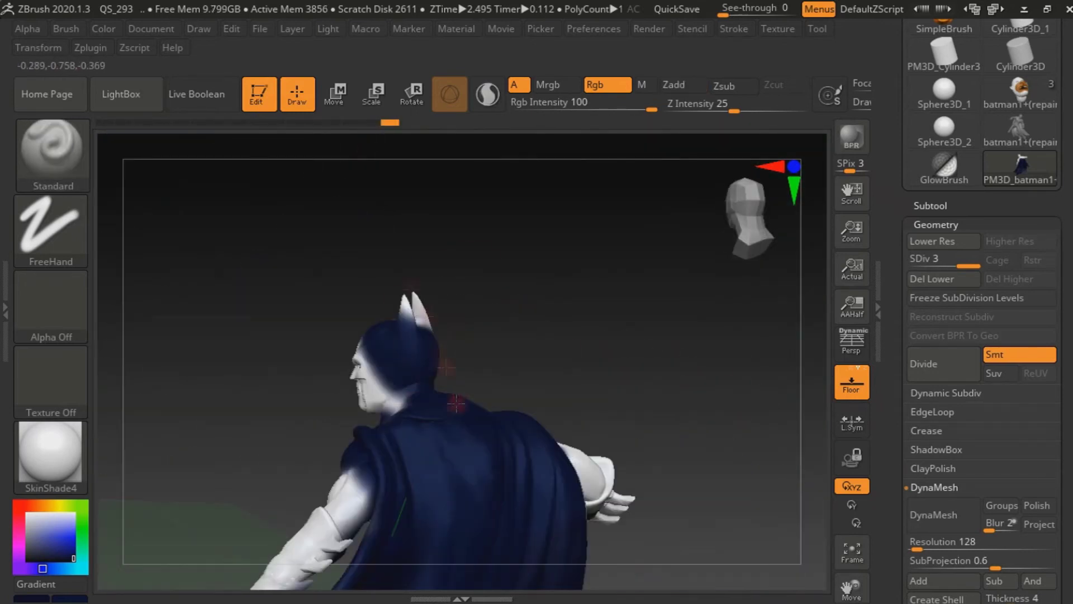
# Step: Paint dark blue around the eyes and nose bridge, covering both white eye patches
pyautogui.hotkey('ctrl', 'shift', 'z')
pyautogui.hotkey('ctrl', 'shift', 'z')
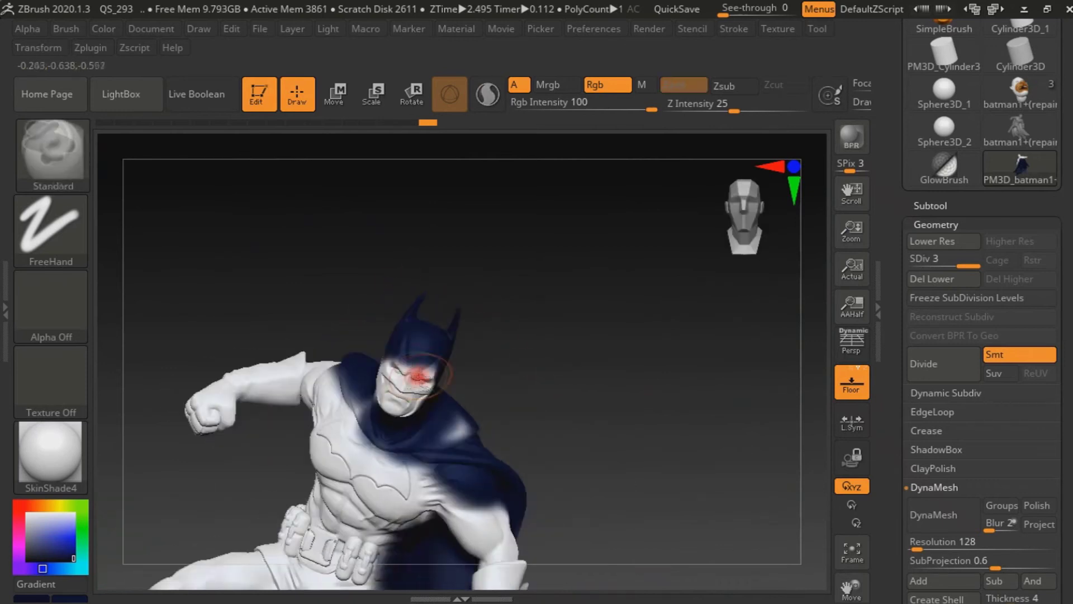
pyautogui.hotkey('ctrl', 'shift', 'z')
pyautogui.press('s')
pyautogui.moveTo(467, 287); pyautogui.dragTo(373, 316, button='right')
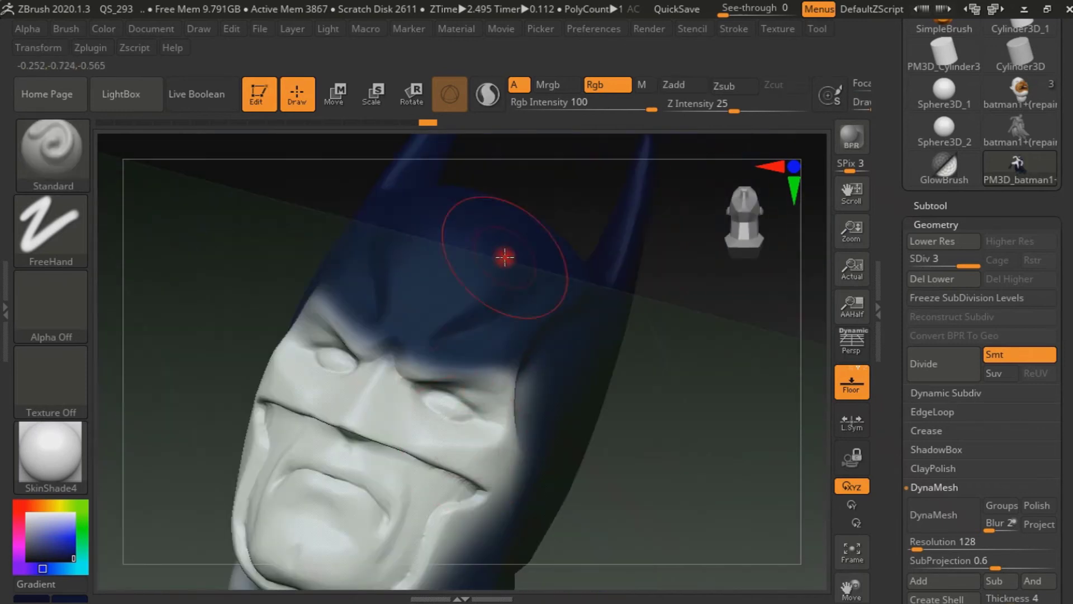
pyautogui.moveTo(426, 295); pyautogui.dragTo(322, 291)
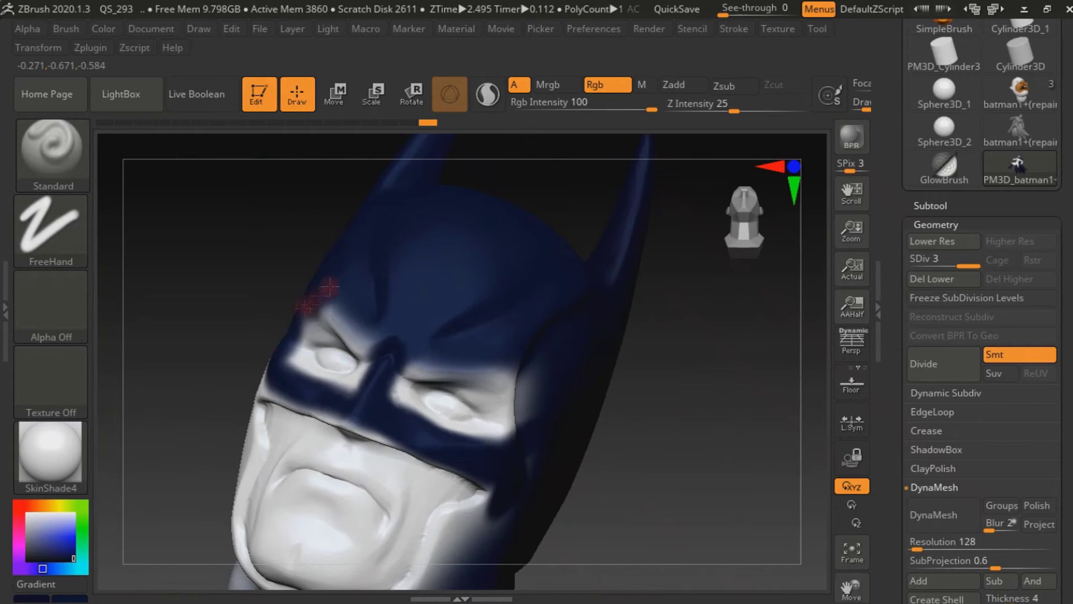
pyautogui.moveTo(509, 376); pyautogui.dragTo(417, 414)
pyautogui.moveTo(335, 365); pyautogui.dragTo(323, 376)
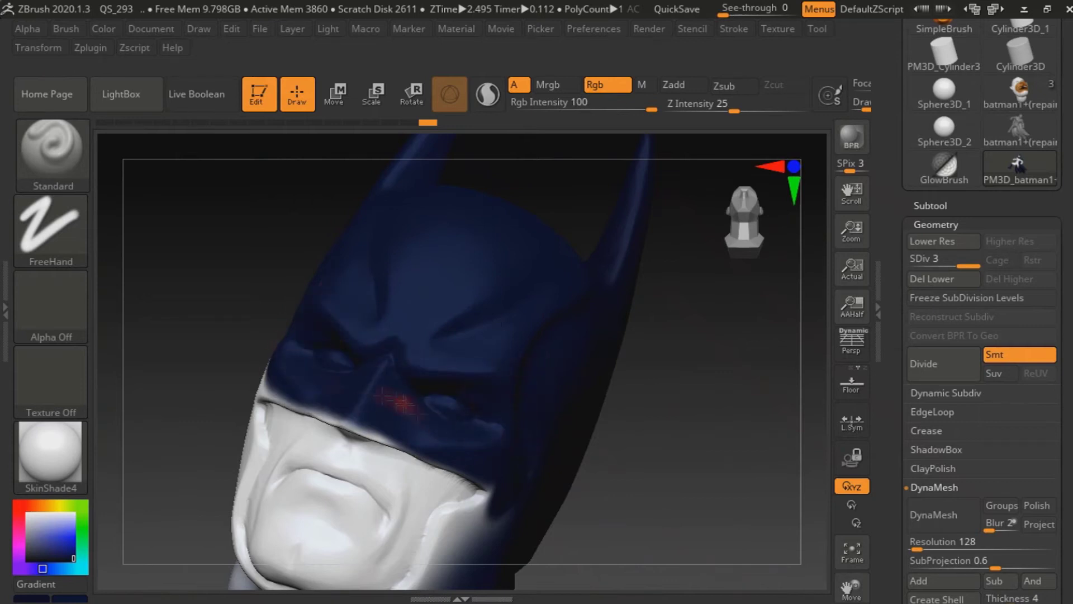
# Step: Paint dark blue over the side of the cowl and the white jaw edge
pyautogui.moveTo(215, 328); pyautogui.dragTo(274, 352)
pyautogui.press('s')
pyautogui.moveTo(313, 391)
pyautogui.keyDown('alt'); pyautogui.mouseDown()
pyautogui.moveTo(488, 375)
pyautogui.moveTo(659, 419)
pyautogui.moveTo(595, 336)
pyautogui.moveTo(307, 361)
pyautogui.mouseUp(); pyautogui.keyUp('alt')
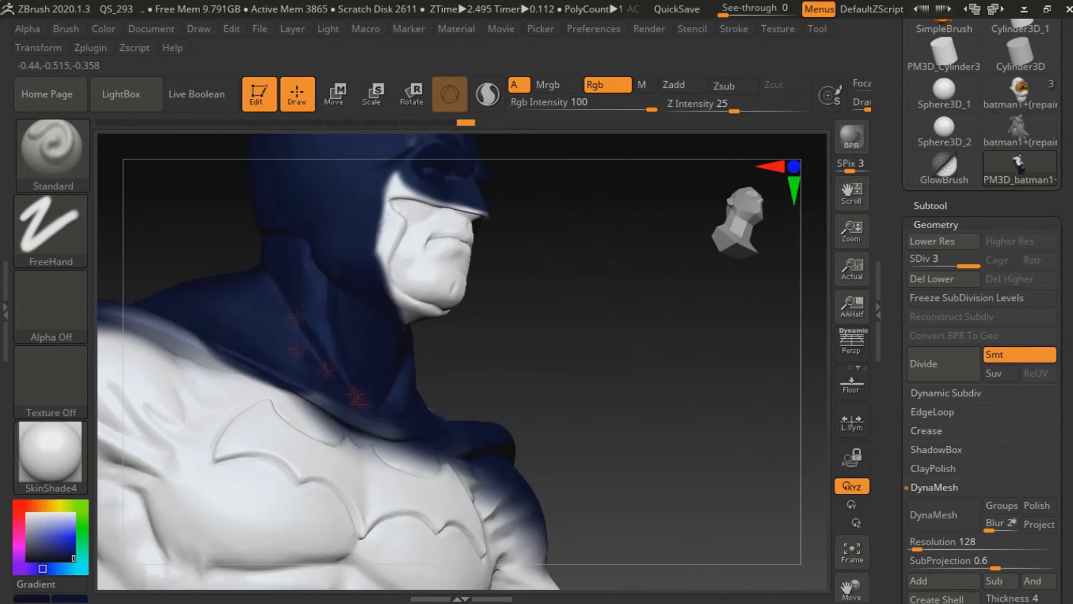
pyautogui.moveTo(361, 425); pyautogui.dragTo(570, 386)
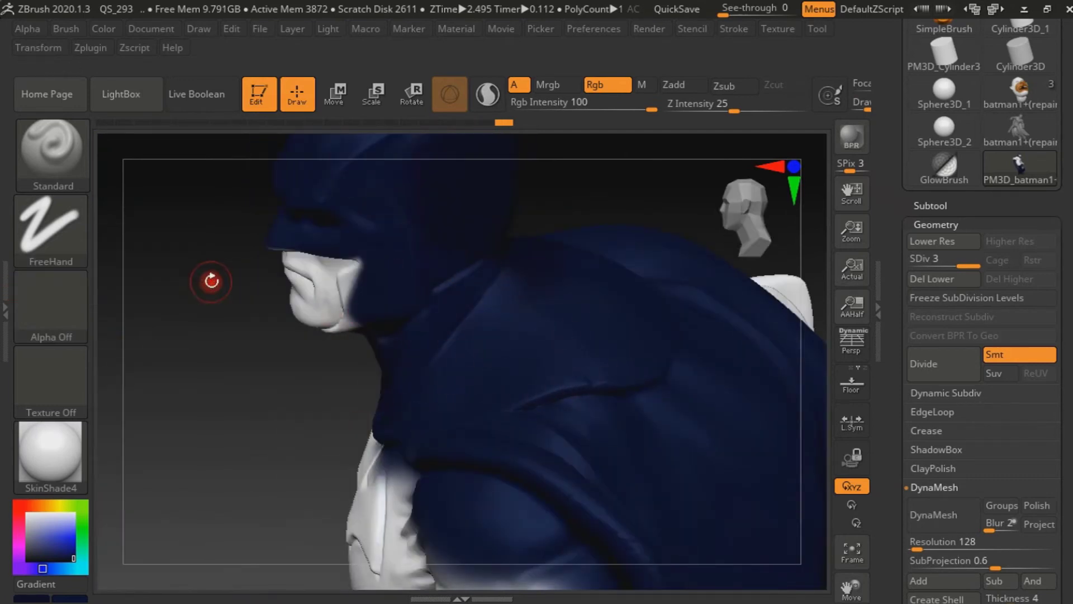
pyautogui.press('space')
pyautogui.moveTo(292, 300)
pyautogui.keyDown('alt'); pyautogui.mouseDown()
pyautogui.moveTo(453, 375)
pyautogui.moveTo(414, 373)
pyautogui.mouseUp(); pyautogui.keyUp('alt')
pyautogui.press('s')
pyautogui.moveTo(391, 383); pyautogui.dragTo(423, 286)
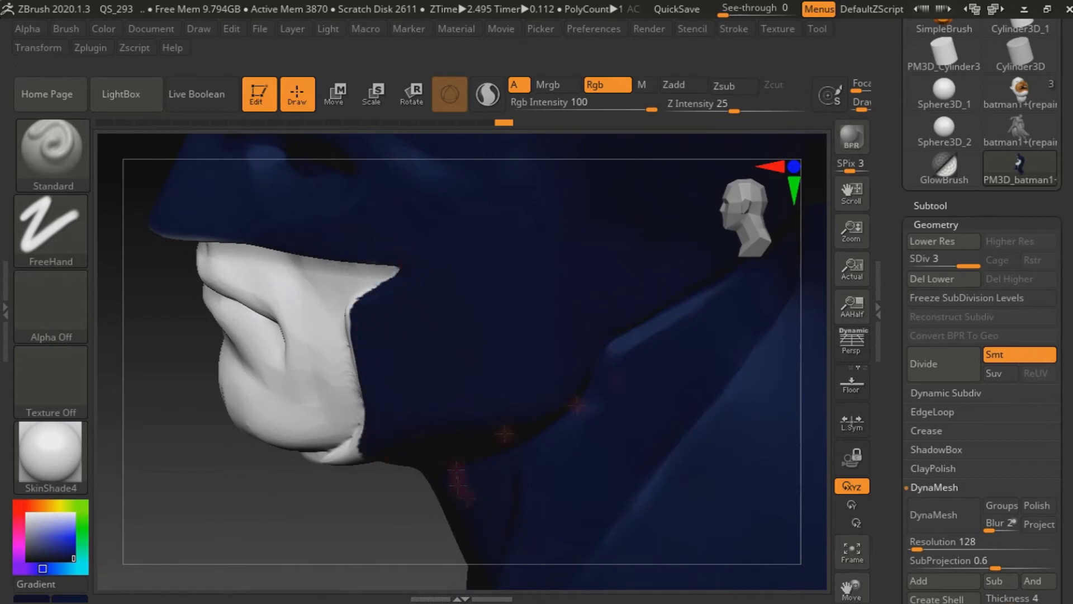
# Step: Switch the brush stroke to Dots and undo the stray blue on the jaw edge
pyautogui.moveTo(480, 464); pyautogui.dragTo(407, 288)
pyautogui.click(51, 229)
pyautogui.click(149, 240)
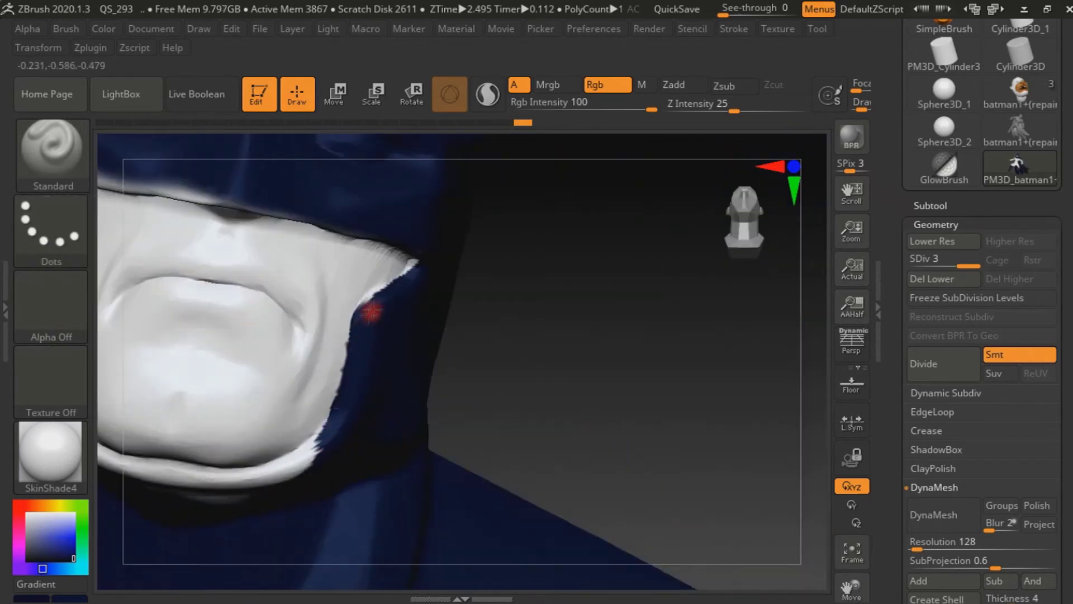
pyautogui.moveTo(375, 322); pyautogui.dragTo(530, 414)
pyautogui.hotkey('ctrl', 'z')
pyautogui.press('space')
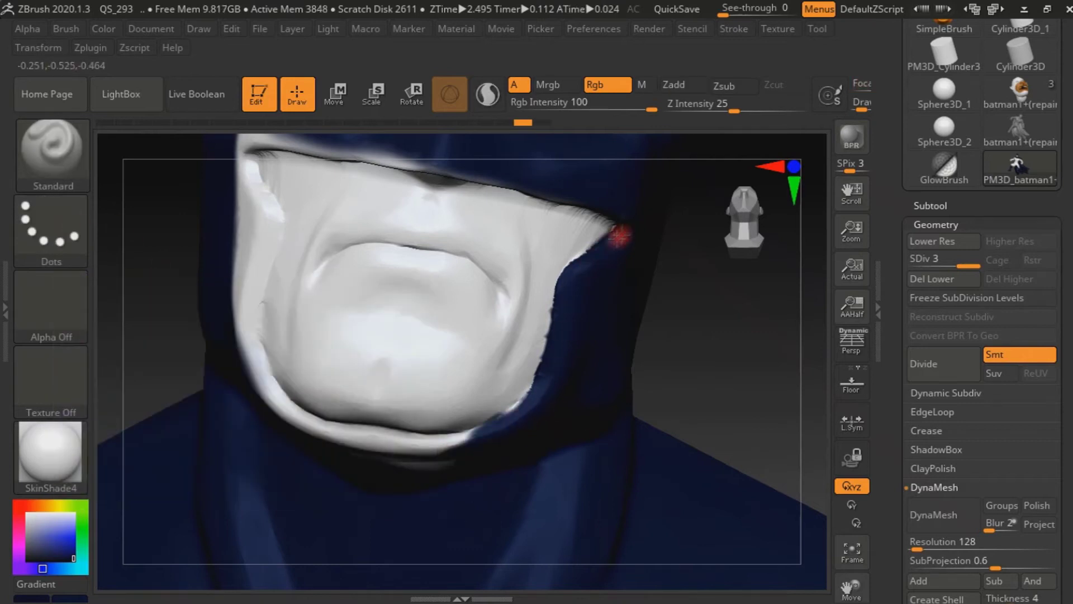
# Step: Orbit beneath the head to inspect the jaw and neck from below
pyautogui.moveTo(400, 450)
pyautogui.mouseDown()
pyautogui.moveTo(183, 324)
pyautogui.moveTo(390, 481)
pyautogui.mouseUp()
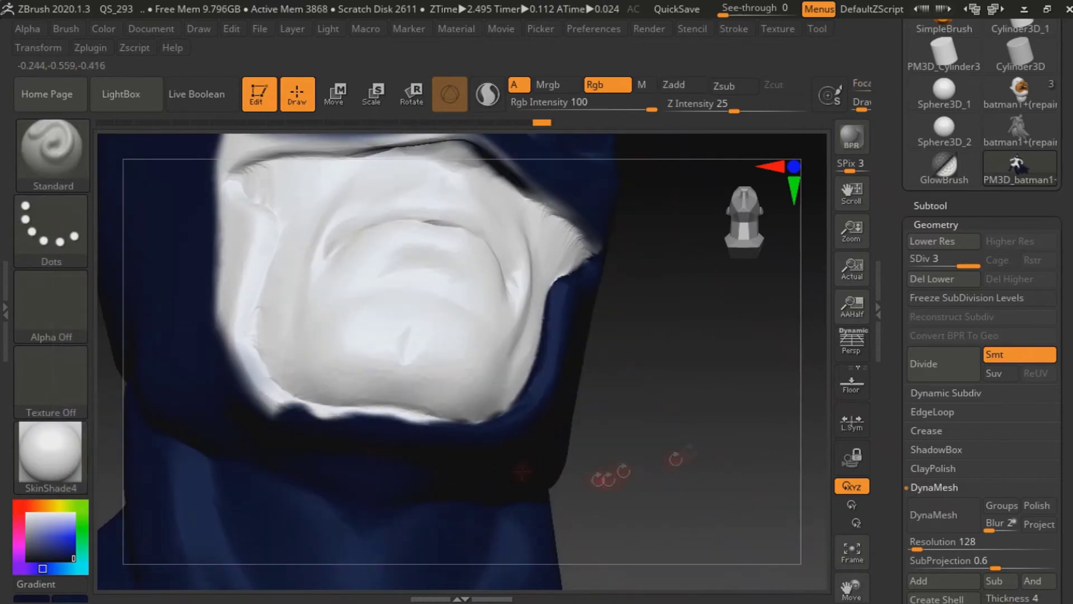
pyautogui.moveTo(522, 472); pyautogui.dragTo(283, 426)
pyautogui.moveTo(606, 374); pyautogui.dragTo(442, 469)
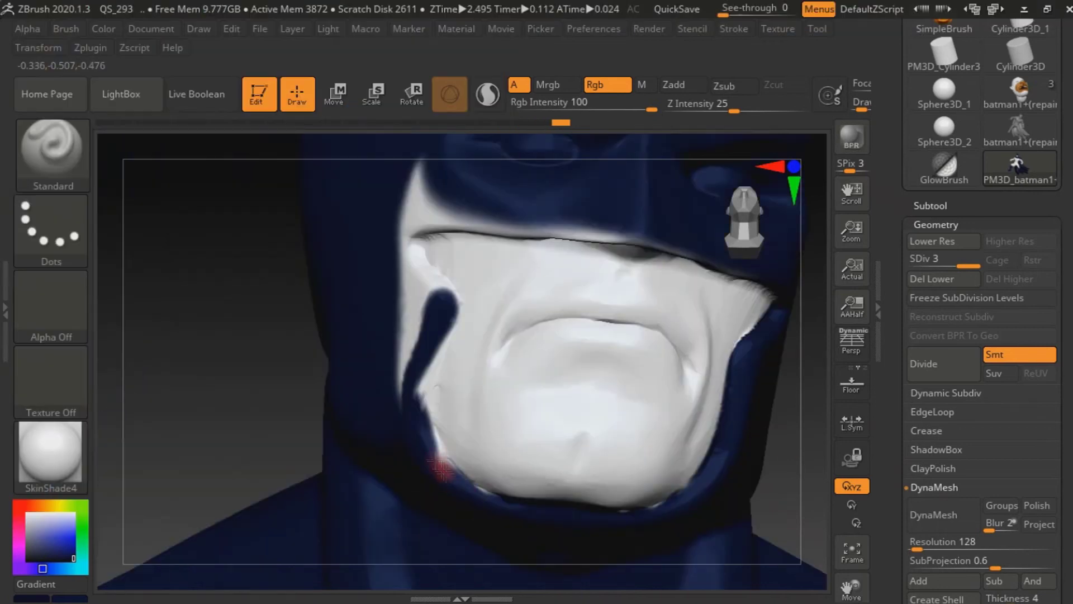
pyautogui.moveTo(383, 286); pyautogui.dragTo(354, 352)
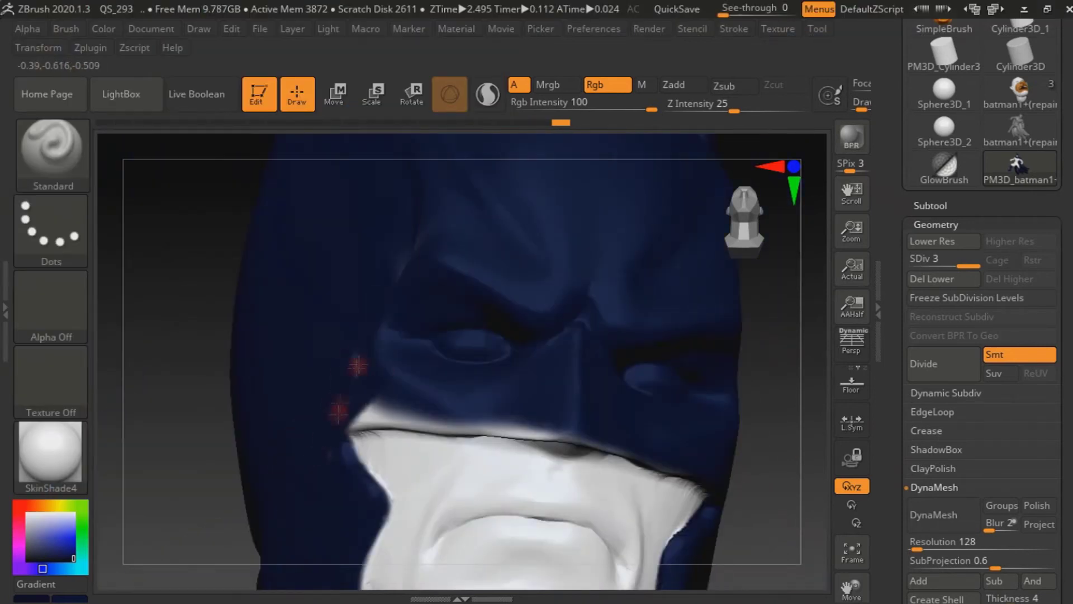
pyautogui.moveTo(590, 433)
pyautogui.mouseDown()
pyautogui.moveTo(232, 391)
pyautogui.moveTo(643, 361)
pyautogui.moveTo(680, 486)
pyautogui.mouseUp()
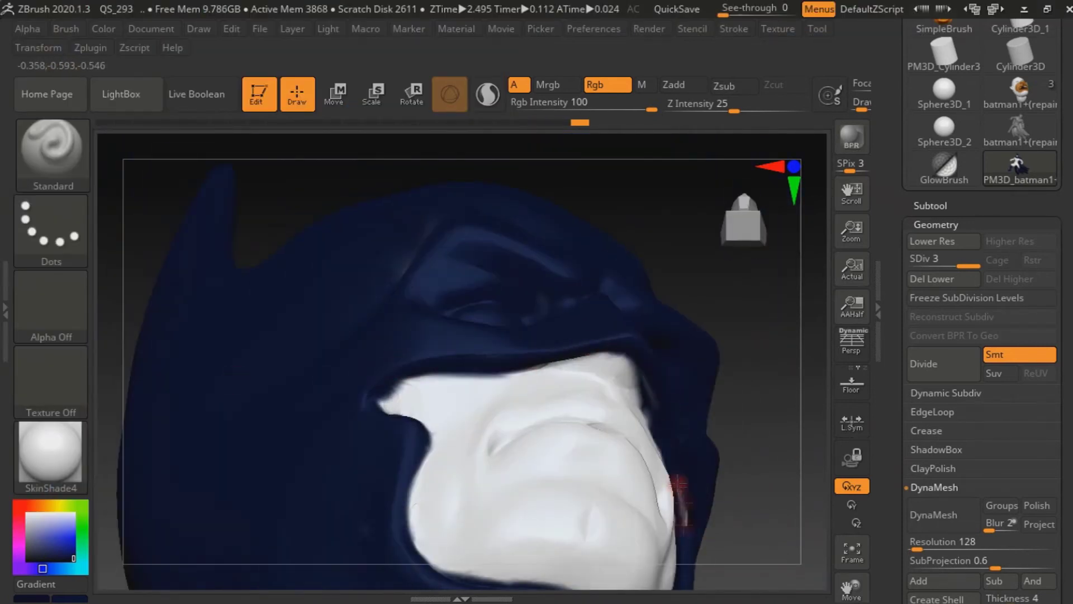
pyautogui.moveTo(746, 504); pyautogui.dragTo(595, 362)
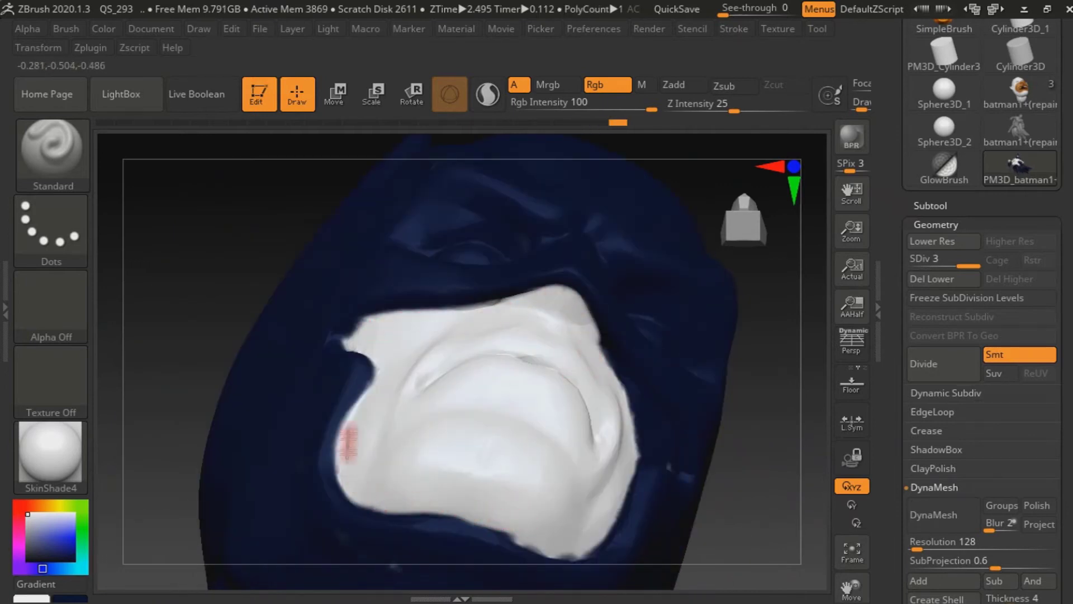
# Step: Resize the brush and paint the forearms and fists dark blue
pyautogui.moveTo(607, 366)
pyautogui.mouseDown()
pyautogui.moveTo(601, 480)
pyautogui.moveTo(631, 470)
pyautogui.mouseUp()
pyautogui.press('s')
pyautogui.moveTo(356, 391)
pyautogui.mouseDown()
pyautogui.moveTo(204, 276)
pyautogui.moveTo(700, 307)
pyautogui.moveTo(522, 340)
pyautogui.moveTo(617, 508)
pyautogui.mouseUp()
pyautogui.moveTo(523, 444)
pyautogui.mouseDown()
pyautogui.moveTo(479, 516)
pyautogui.moveTo(508, 353)
pyautogui.mouseUp()
pyautogui.moveTo(619, 422)
pyautogui.keyDown('alt'); pyautogui.mouseDown()
pyautogui.moveTo(343, 342)
pyautogui.moveTo(492, 355)
pyautogui.moveTo(410, 335)
pyautogui.mouseUp(); pyautogui.keyUp('alt')
pyautogui.press('s')
pyautogui.moveTo(213, 347)
pyautogui.mouseDown()
pyautogui.moveTo(184, 459)
pyautogui.moveTo(168, 414)
pyautogui.mouseUp()
pyautogui.press('s')
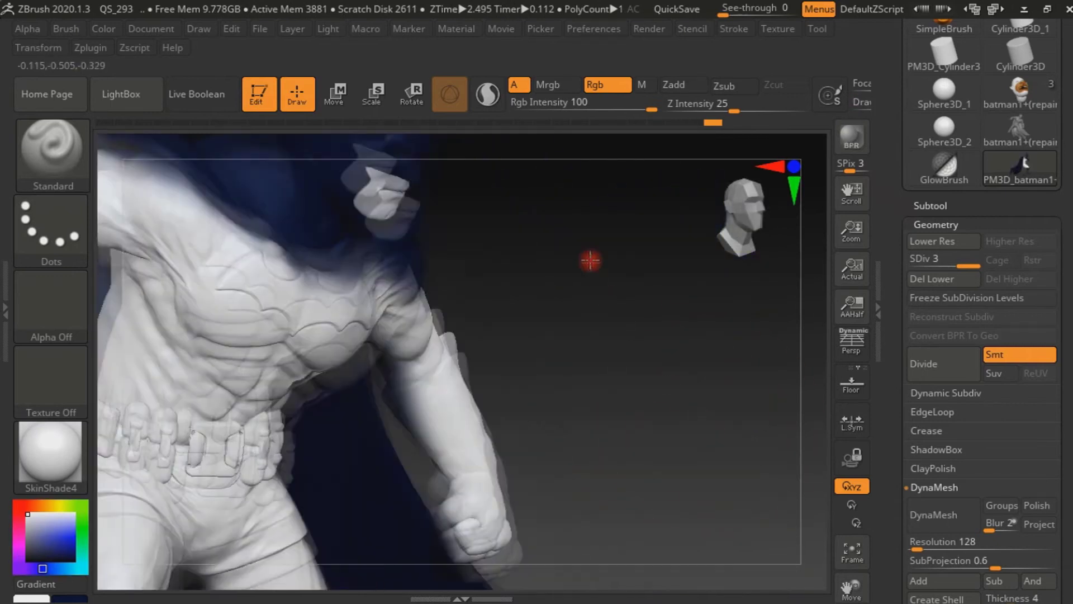
pyautogui.moveTo(503, 436)
pyautogui.mouseDown()
pyautogui.moveTo(427, 496)
pyautogui.moveTo(458, 363)
pyautogui.mouseUp()
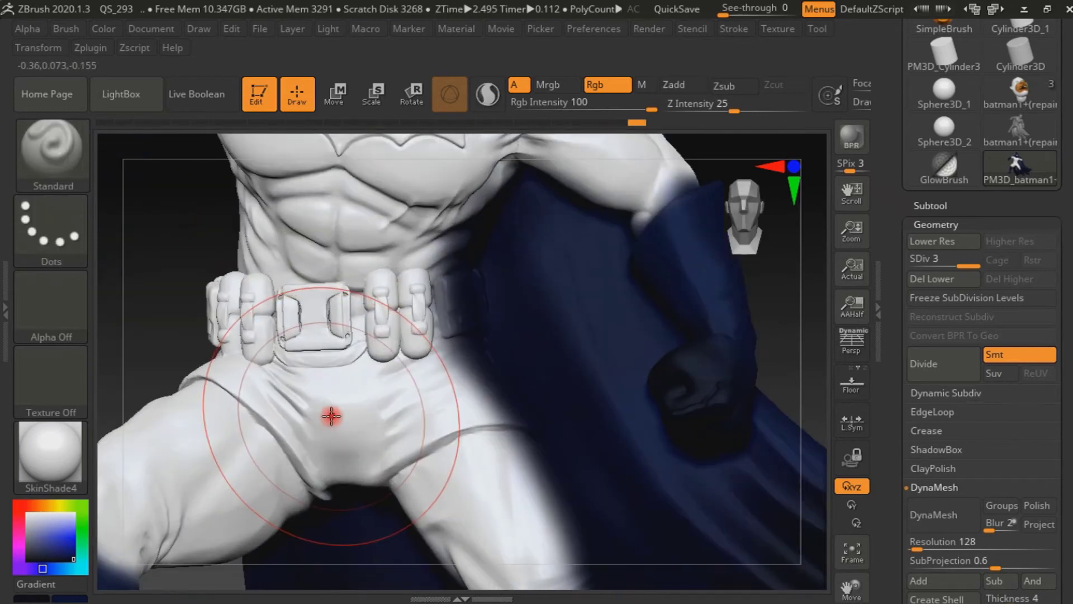
# Step: Paint the briefs and the trunks across the thigh dark blue, then choose dark grey
pyautogui.moveTo(332, 416)
pyautogui.mouseDown()
pyautogui.moveTo(346, 391)
pyautogui.moveTo(263, 380)
pyautogui.moveTo(419, 364)
pyautogui.moveTo(505, 397)
pyautogui.moveTo(268, 448)
pyautogui.mouseUp()
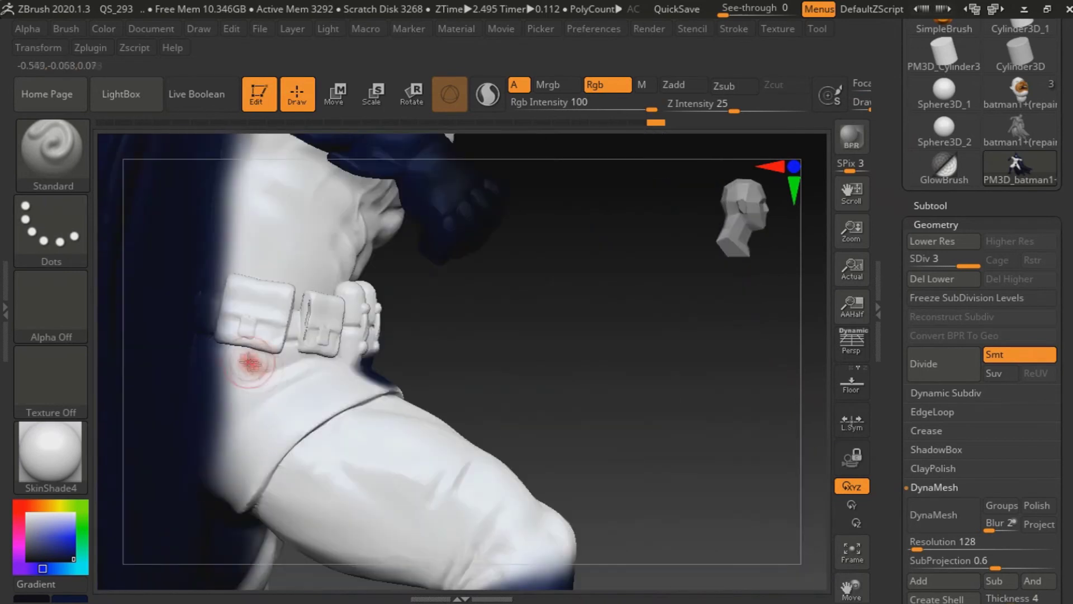
pyautogui.moveTo(251, 359)
pyautogui.mouseDown()
pyautogui.moveTo(313, 425)
pyautogui.moveTo(347, 306)
pyautogui.mouseUp()
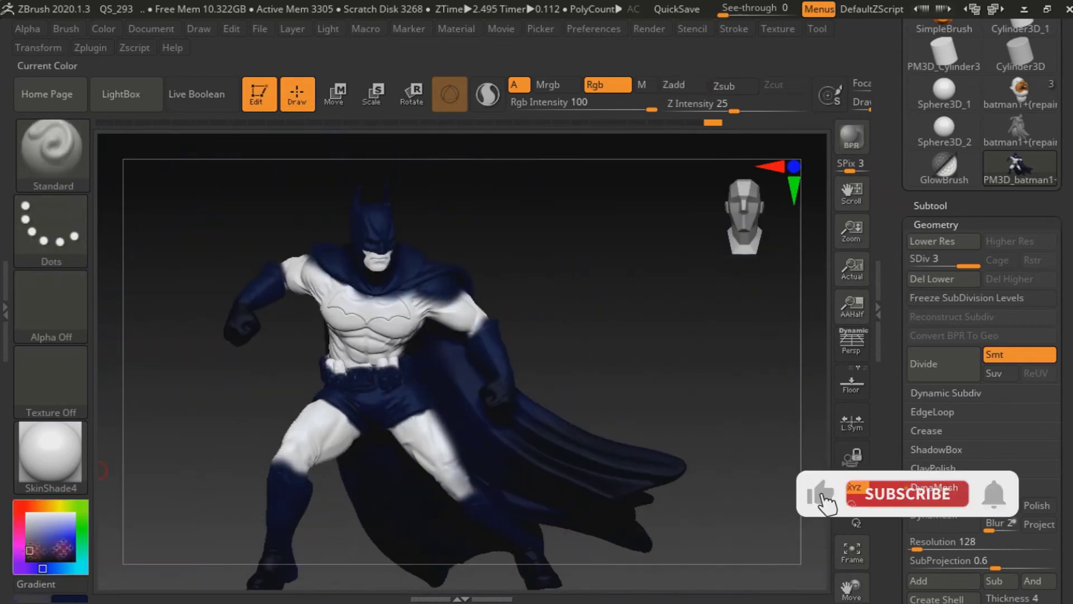
pyautogui.moveTo(25, 553); pyautogui.dragTo(40, 535)
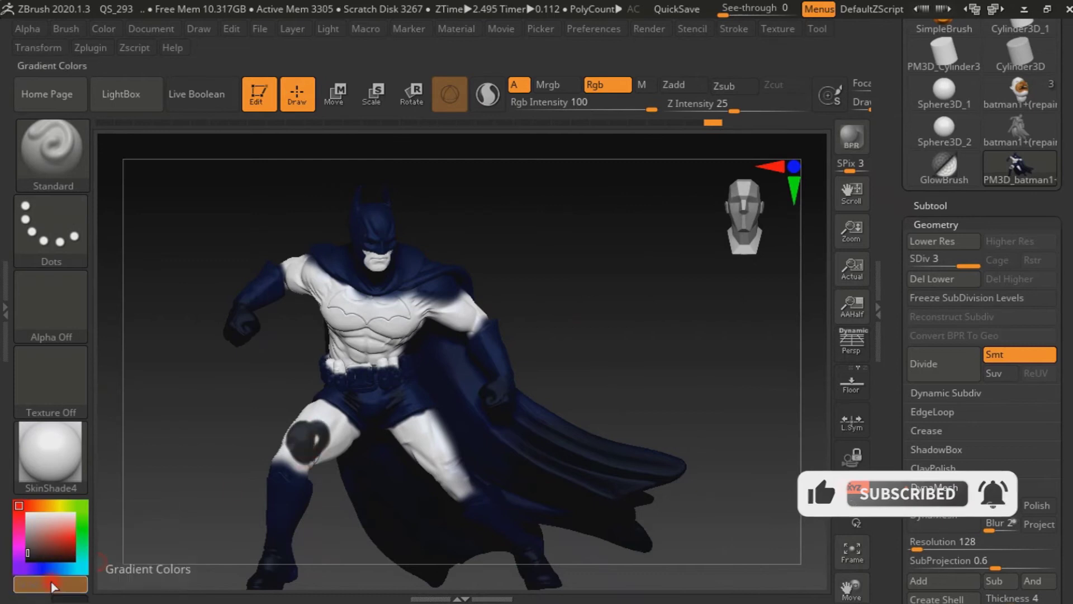
# Step: Paint a dark grey patch over the knee and work it up the thigh
pyautogui.moveTo(297, 425); pyautogui.dragTo(302, 472)
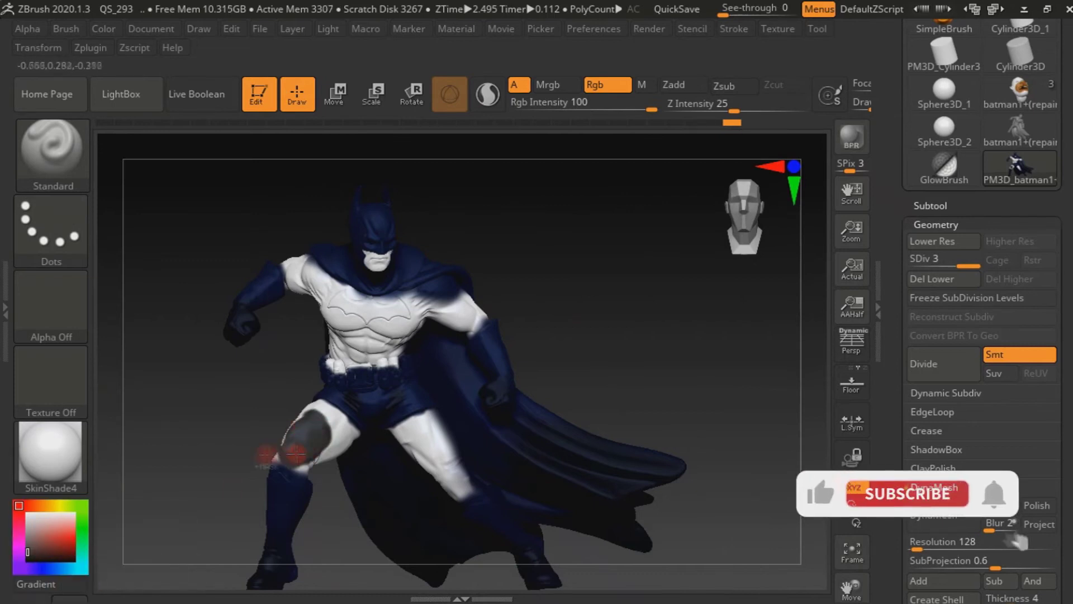
pyautogui.keyDown('ctrl'); pyautogui.moveTo(302, 472); pyautogui.dragTo(143, 582, button='right'); pyautogui.keyUp('ctrl')
pyautogui.moveTo(311, 431); pyautogui.dragTo(336, 509, button='right')
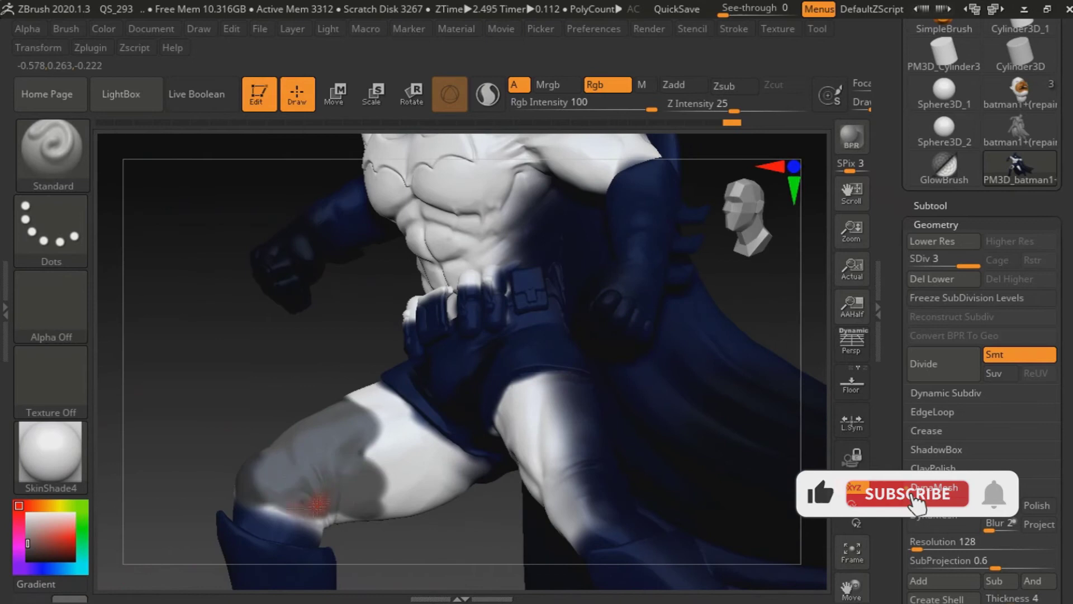
pyautogui.moveTo(342, 428); pyautogui.dragTo(252, 372, button='right')
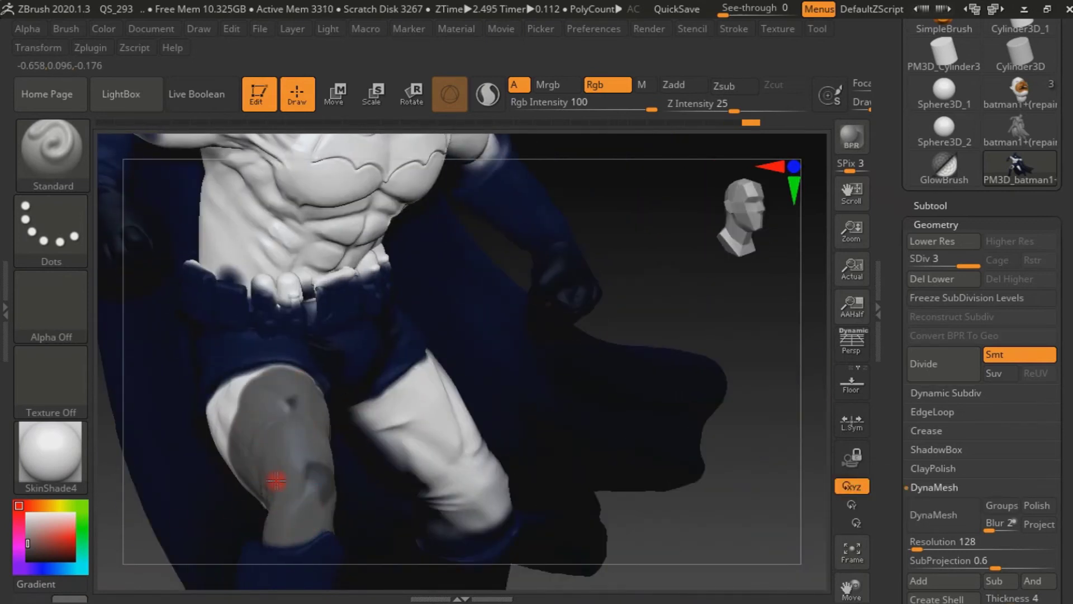
pyautogui.moveTo(360, 444); pyautogui.dragTo(604, 351, button='right')
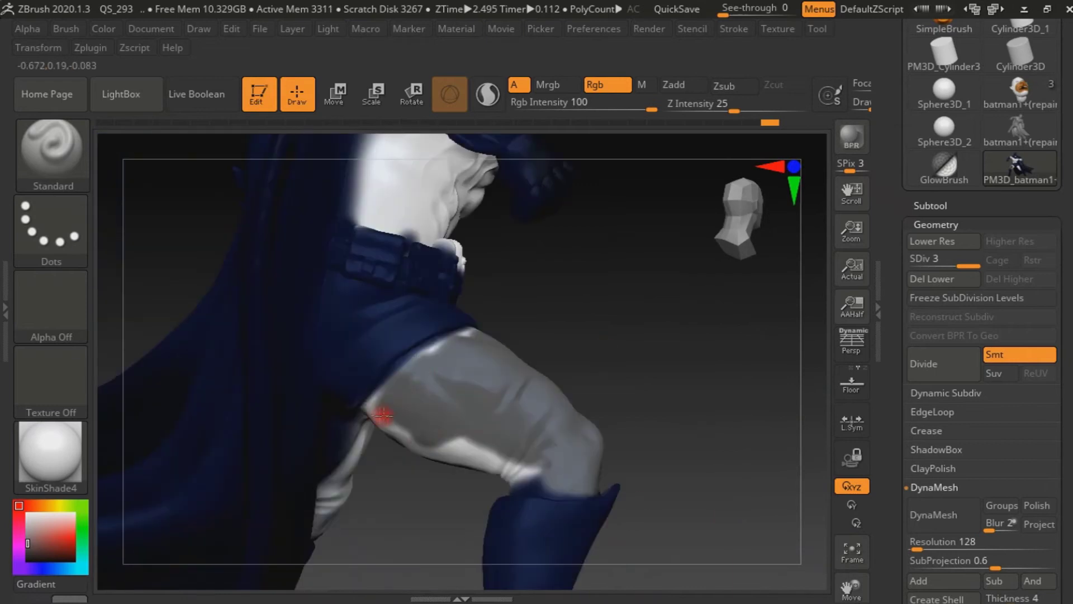
pyautogui.keyDown('ctrl'); pyautogui.moveTo(381, 378); pyautogui.dragTo(386, 335, button='right'); pyautogui.keyUp('ctrl')
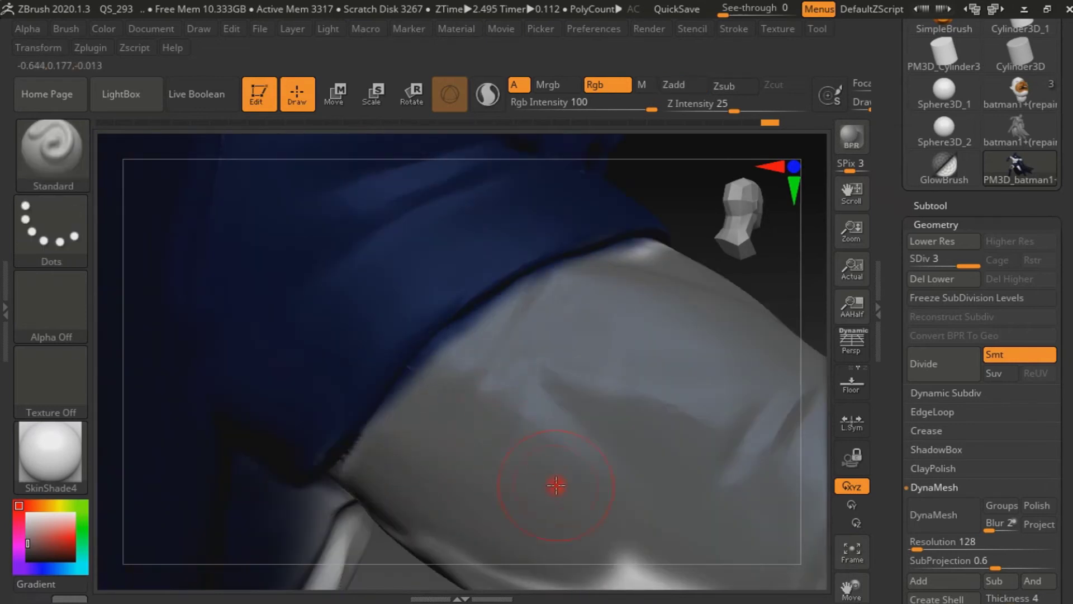
pyautogui.moveTo(541, 287)
pyautogui.mouseDown(button='right')
pyautogui.moveTo(738, 314)
pyautogui.moveTo(707, 232)
pyautogui.mouseUp(button='right')
pyautogui.moveTo(552, 370)
pyautogui.mouseDown(button='right')
pyautogui.moveTo(587, 402)
pyautogui.moveTo(472, 447)
pyautogui.moveTo(444, 384)
pyautogui.moveTo(391, 425)
pyautogui.mouseUp(button='right')
# Step: Resize the brush and keep painting the knee folds and thigh dark grey
pyautogui.moveTo(300, 431); pyautogui.dragTo(568, 343, button='right')
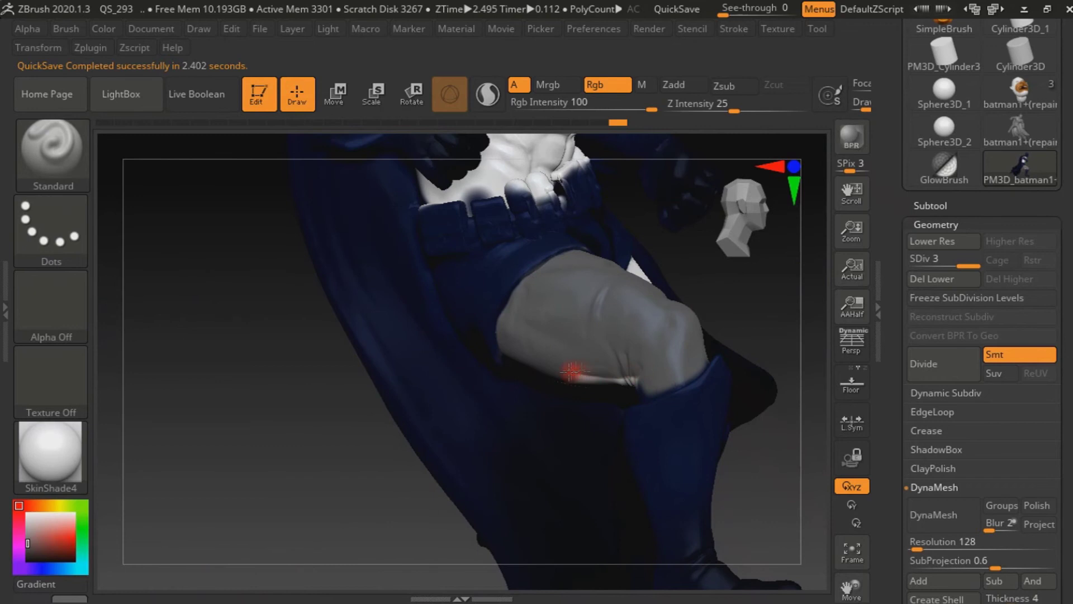
pyautogui.moveTo(606, 385); pyautogui.dragTo(596, 401, button='right')
pyautogui.press('s')
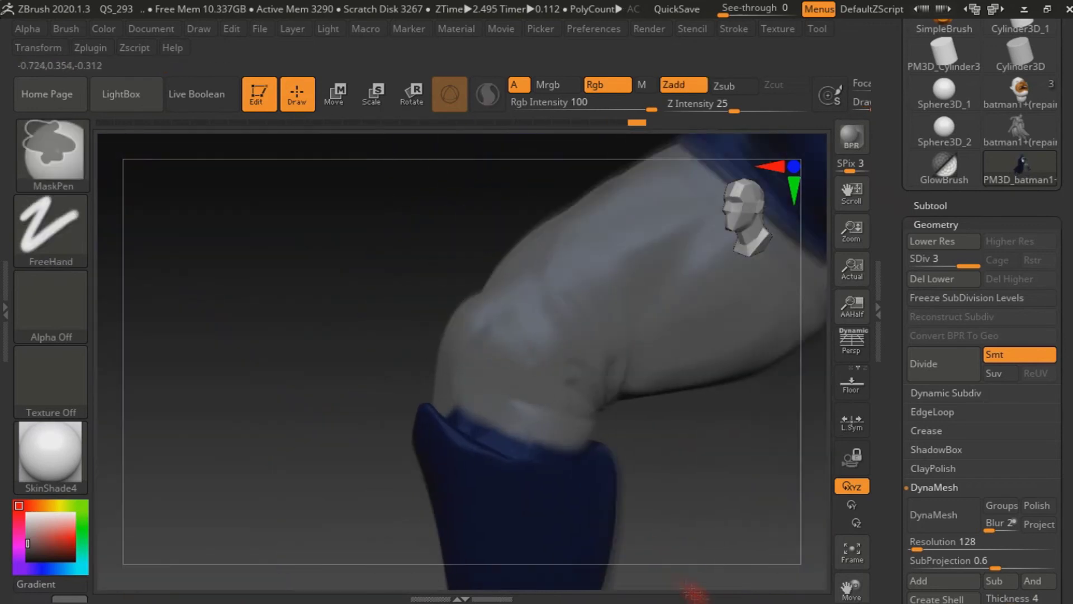
pyautogui.press('s')
pyautogui.moveTo(504, 445)
pyautogui.mouseDown(button='right')
pyautogui.moveTo(526, 447)
pyautogui.moveTo(428, 429)
pyautogui.mouseUp(button='right')
pyautogui.moveTo(418, 385)
pyautogui.mouseDown(button='right')
pyautogui.moveTo(525, 451)
pyautogui.moveTo(693, 374)
pyautogui.moveTo(618, 388)
pyautogui.moveTo(384, 486)
pyautogui.moveTo(503, 439)
pyautogui.moveTo(598, 423)
pyautogui.mouseUp(button='right')
pyautogui.press('f')
pyautogui.moveTo(683, 498)
pyautogui.mouseDown(button='right')
pyautogui.moveTo(420, 354)
pyautogui.moveTo(461, 360)
pyautogui.mouseUp(button='right')
pyautogui.keyDown('ctrl'); pyautogui.moveTo(325, 524); pyautogui.dragTo(326, 443, button='right'); pyautogui.keyUp('ctrl')
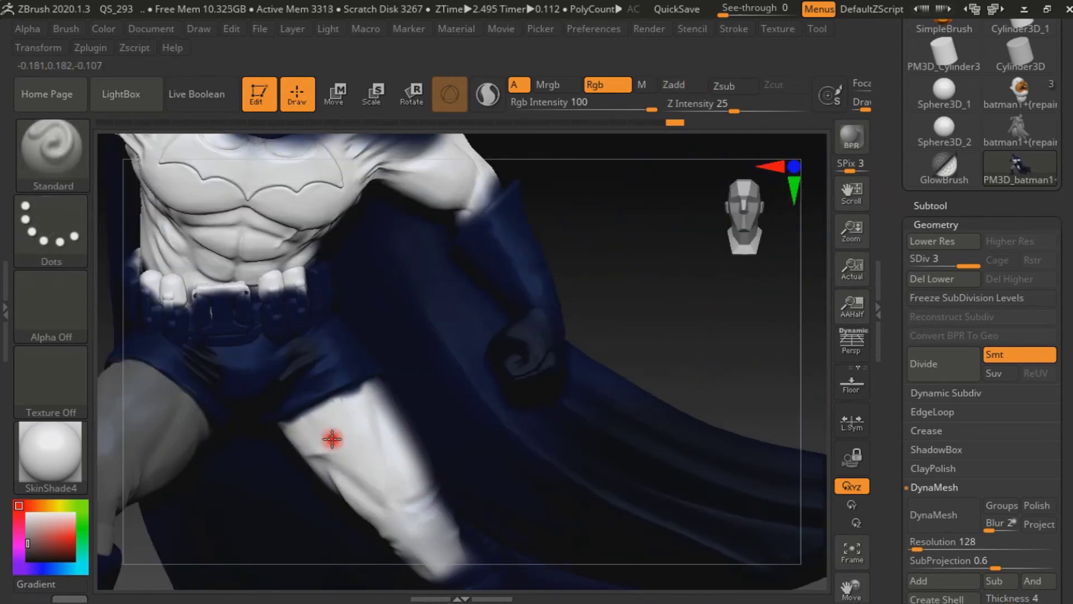
# Step: Paint the other leg grey, undo a stray stroke, and cover the abs at brush size 3
pyautogui.moveTo(422, 499); pyautogui.dragTo(328, 477, button='right')
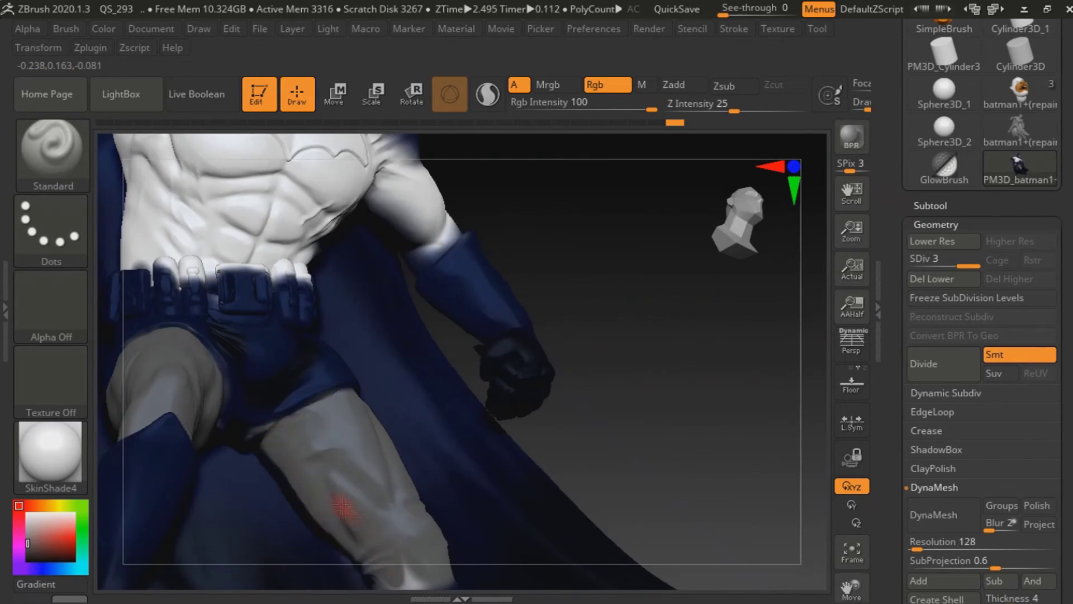
pyautogui.moveTo(568, 436)
pyautogui.keyDown('ctrl'); pyautogui.mouseDown(button='right')
pyautogui.moveTo(313, 495)
pyautogui.moveTo(552, 417)
pyautogui.mouseUp(button='right'); pyautogui.keyUp('ctrl')
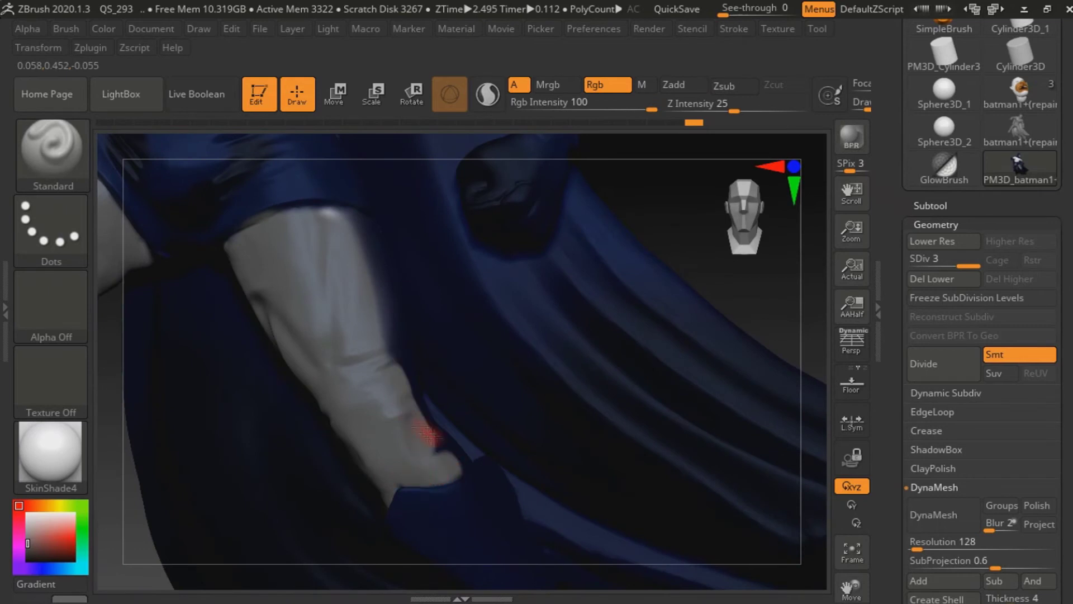
pyautogui.moveTo(374, 313); pyautogui.dragTo(307, 226, button='right')
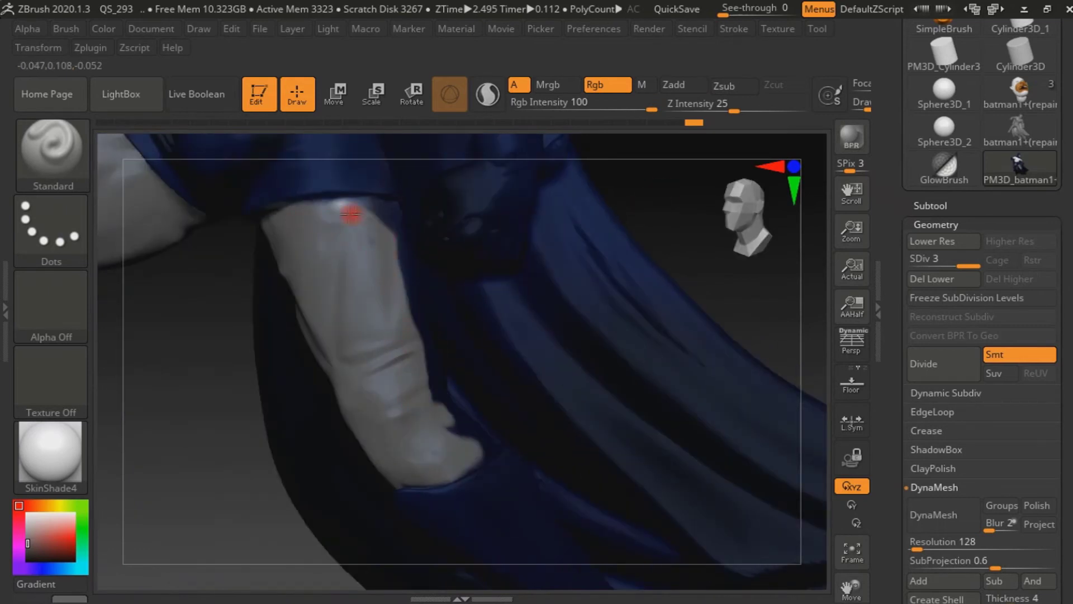
pyautogui.hotkey('ctrl', 'z')
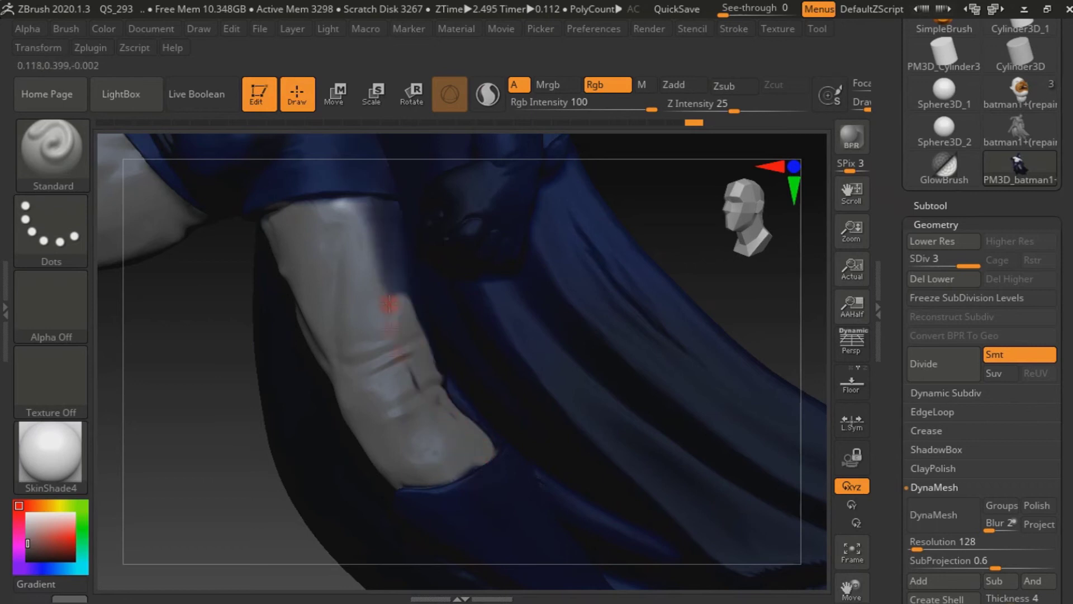
pyautogui.moveTo(389, 252)
pyautogui.mouseDown(button='right')
pyautogui.moveTo(727, 292)
pyautogui.moveTo(276, 363)
pyautogui.moveTo(487, 283)
pyautogui.moveTo(771, 209)
pyautogui.moveTo(515, 427)
pyautogui.moveTo(461, 248)
pyautogui.moveTo(352, 324)
pyautogui.mouseUp(button='right')
pyautogui.press('s')
pyautogui.moveTo(396, 431); pyautogui.dragTo(302, 285)
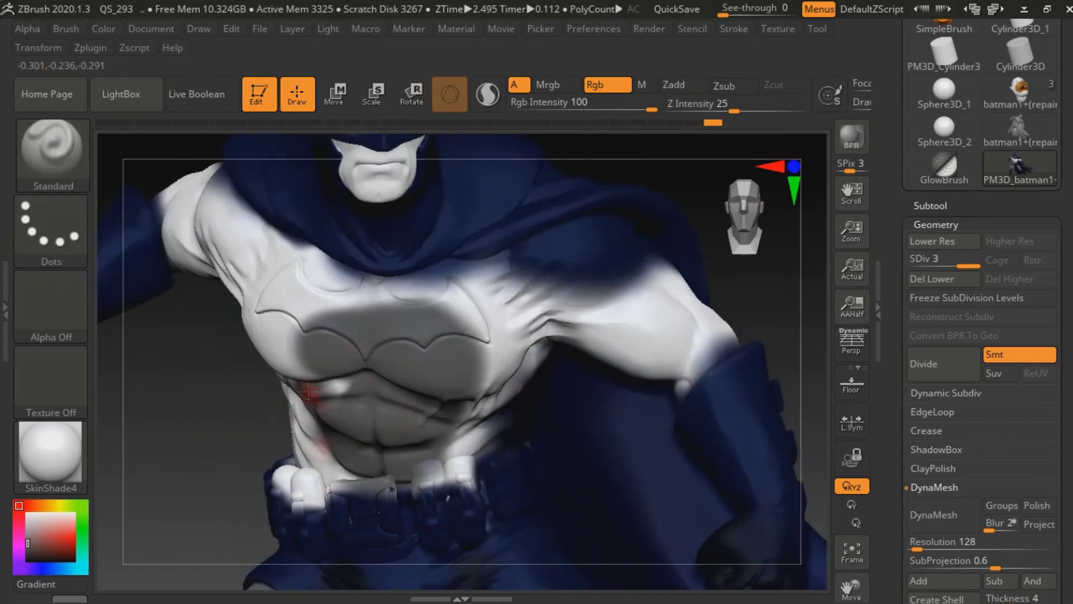
# Step: Paint the chest, arm and area around the fist grey
pyautogui.moveTo(311, 364)
pyautogui.mouseDown(button='right')
pyautogui.moveTo(191, 384)
pyautogui.moveTo(541, 448)
pyautogui.moveTo(503, 391)
pyautogui.mouseUp(button='right')
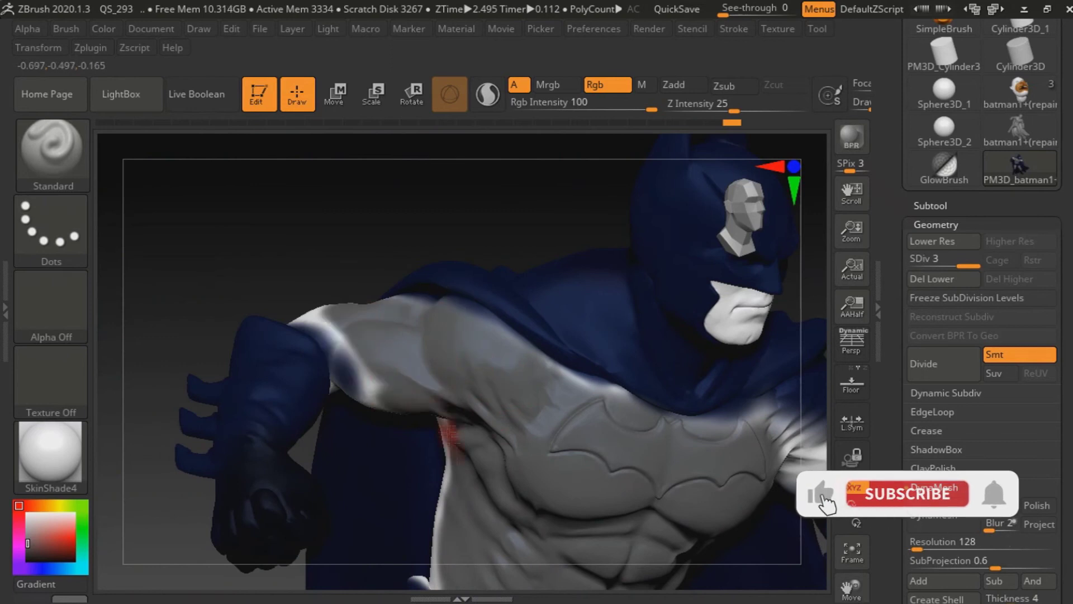
pyautogui.moveTo(450, 436); pyautogui.dragTo(408, 352, button='right')
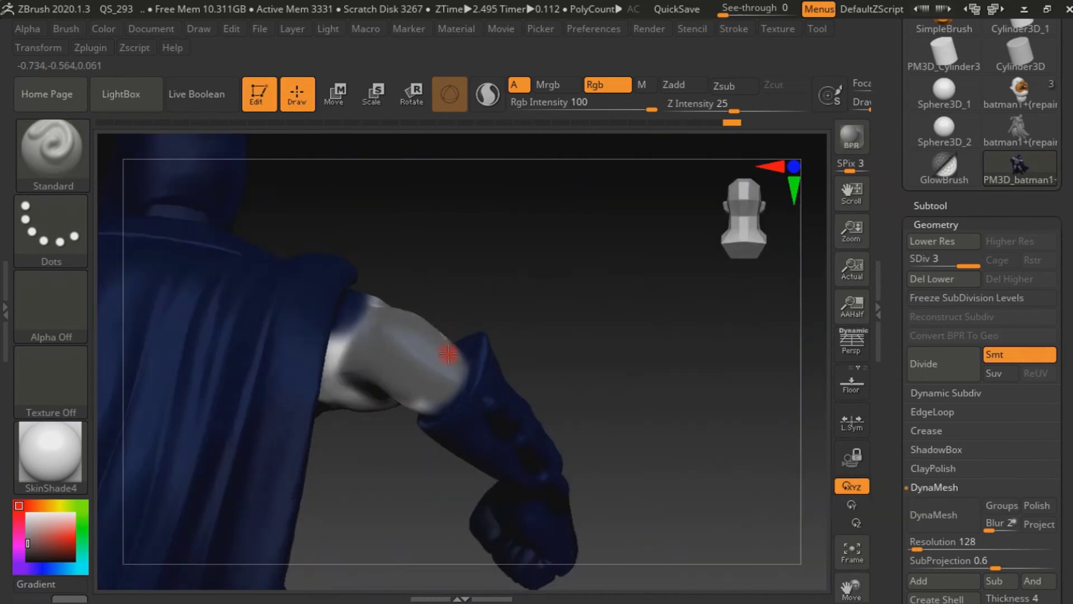
pyautogui.press('ctrl')
pyautogui.press('s')
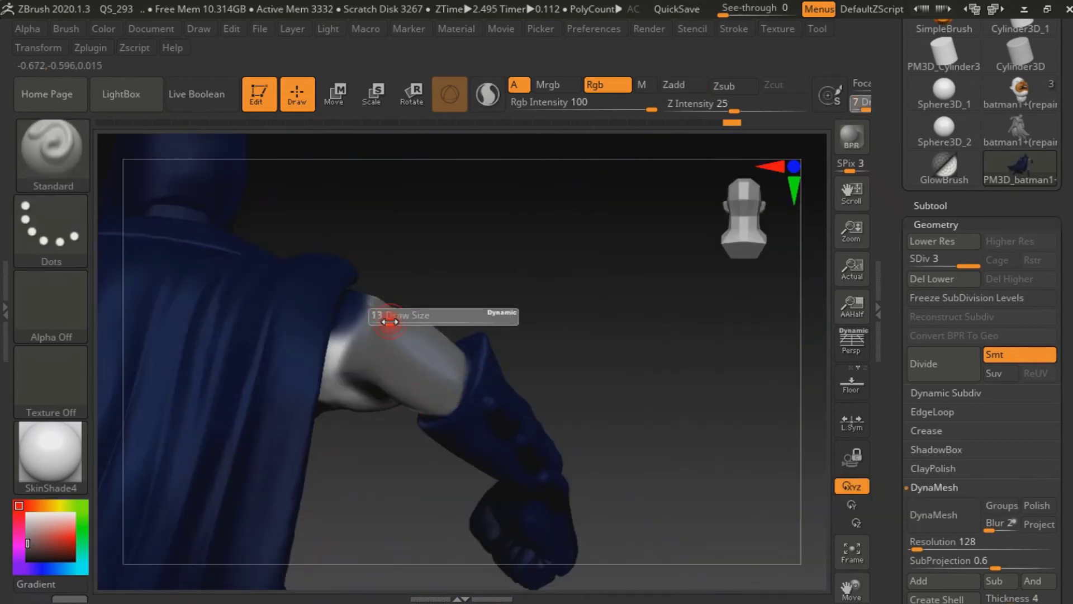
pyautogui.moveTo(381, 313); pyautogui.dragTo(423, 268, button='right')
pyautogui.moveTo(534, 298)
pyautogui.mouseDown(button='right')
pyautogui.moveTo(492, 319)
pyautogui.moveTo(283, 321)
pyautogui.mouseUp(button='right')
pyautogui.moveTo(545, 296); pyautogui.dragTo(555, 340, button='right')
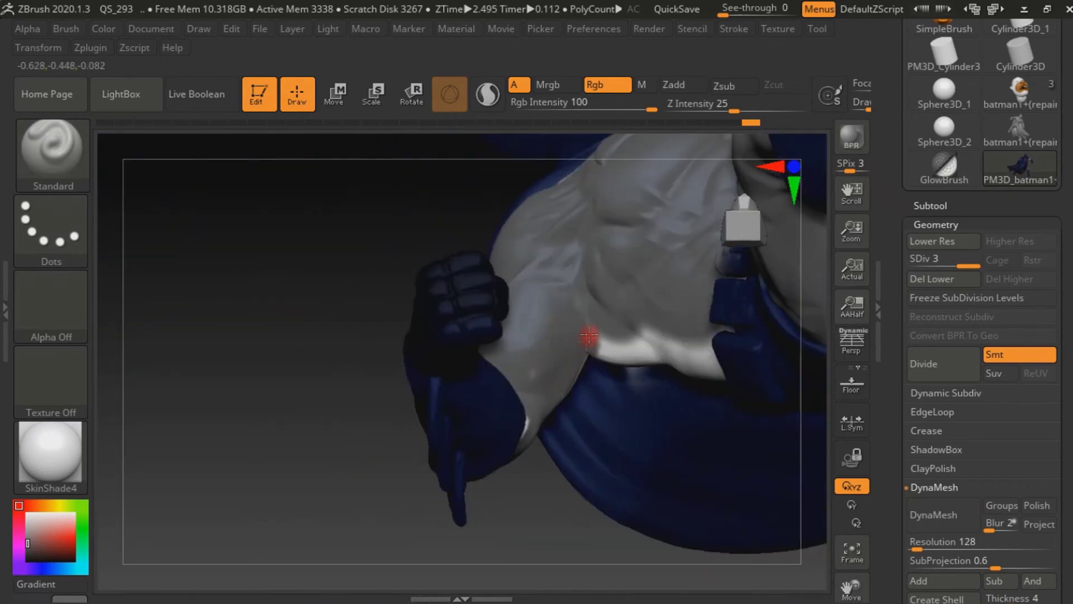
pyautogui.press('ctrl')
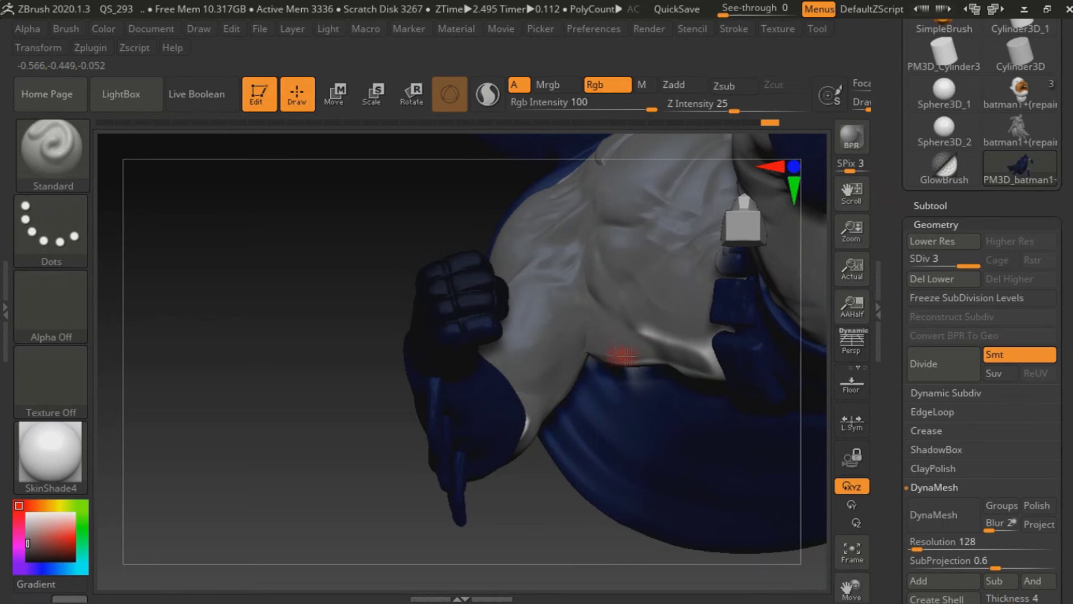
# Step: Finish the torso, shoulder and arm in grey, then sample dark blue from the cloth
pyautogui.moveTo(558, 349)
pyautogui.mouseDown()
pyautogui.moveTo(502, 442)
pyautogui.moveTo(433, 321)
pyautogui.mouseUp()
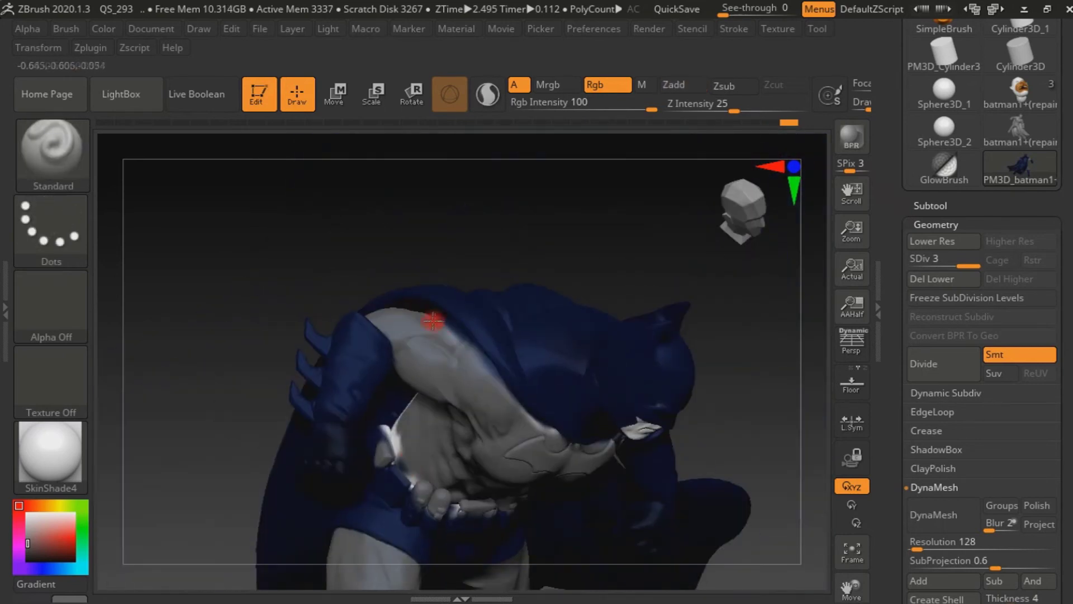
pyautogui.moveTo(520, 391); pyautogui.dragTo(459, 342)
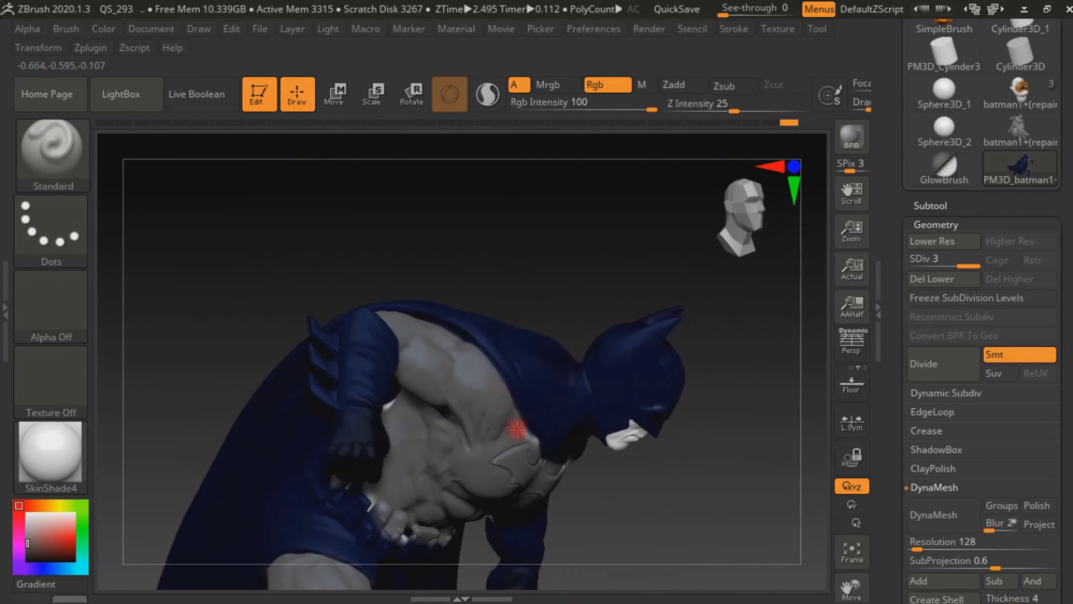
pyautogui.moveTo(518, 428); pyautogui.dragTo(528, 443)
pyautogui.moveTo(674, 487)
pyautogui.mouseDown()
pyautogui.moveTo(618, 514)
pyautogui.moveTo(481, 361)
pyautogui.mouseUp()
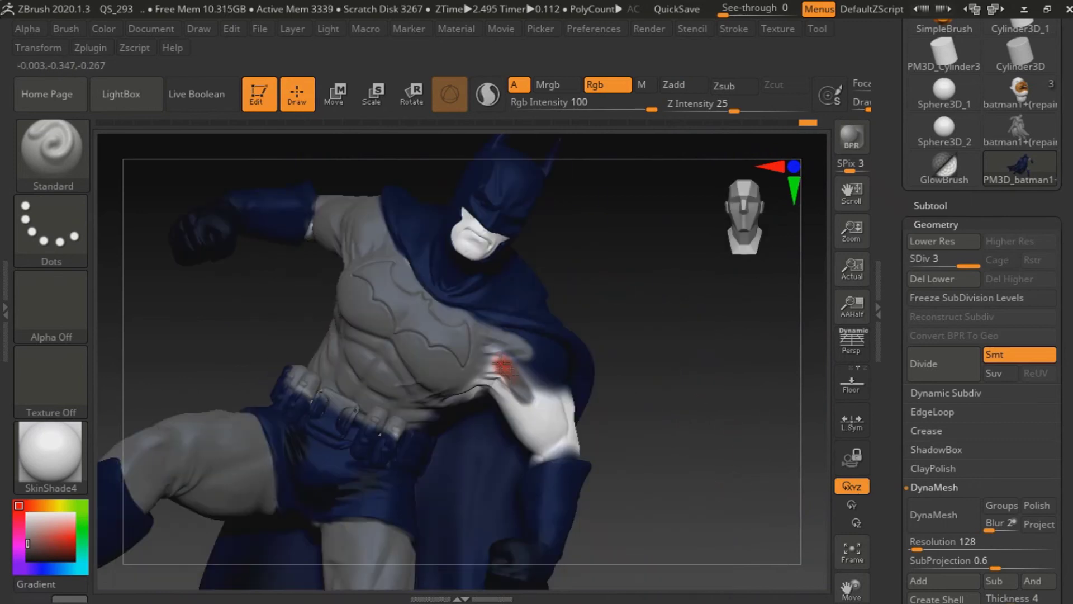
pyautogui.moveTo(557, 392); pyautogui.dragTo(545, 491)
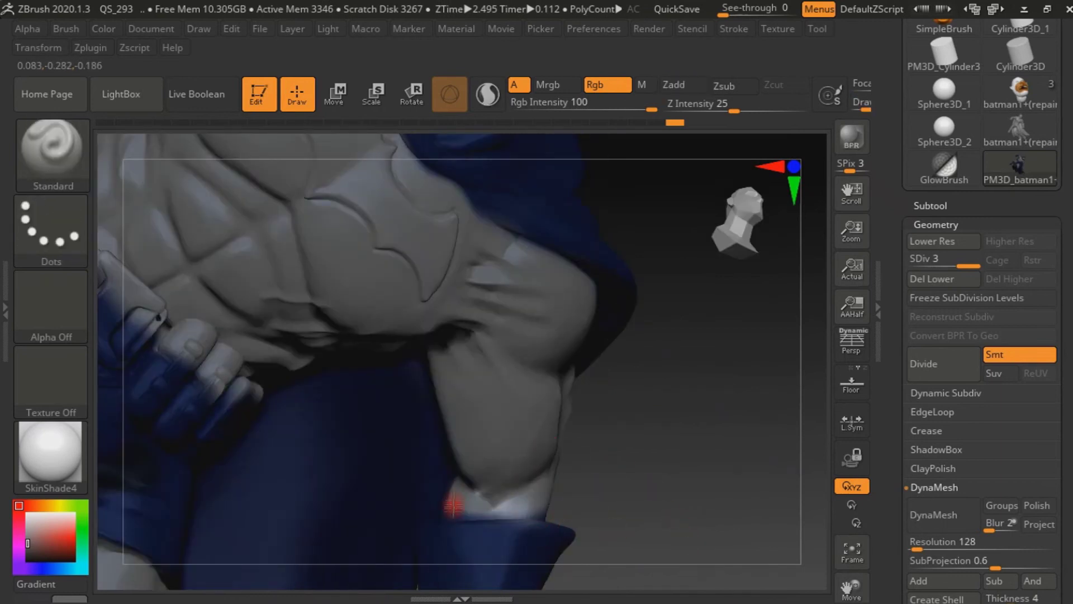
pyautogui.moveTo(457, 472); pyautogui.dragTo(584, 475)
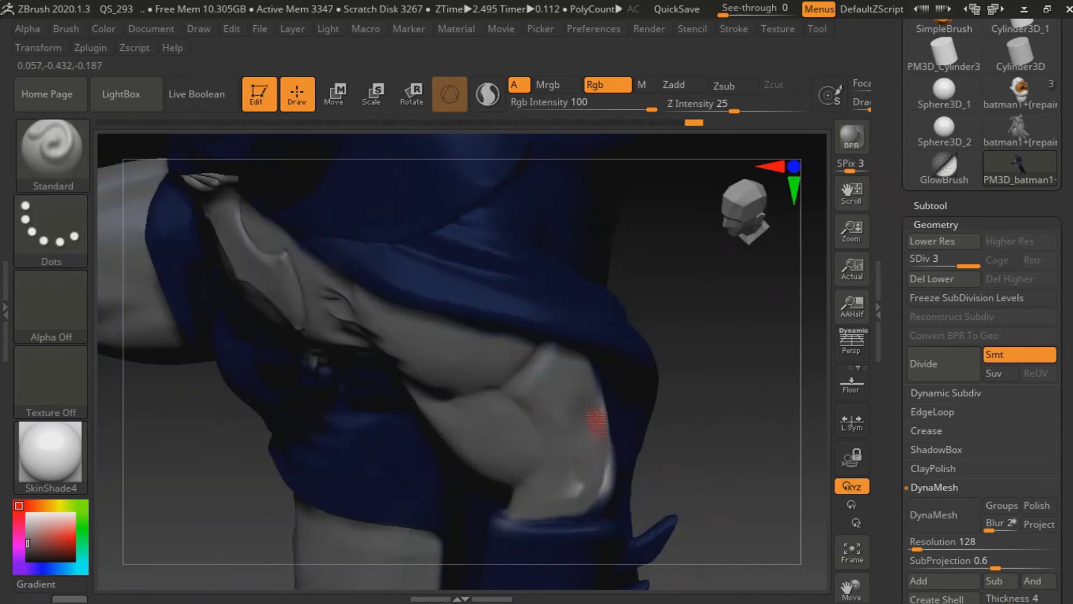
pyautogui.moveTo(573, 370); pyautogui.dragTo(453, 234)
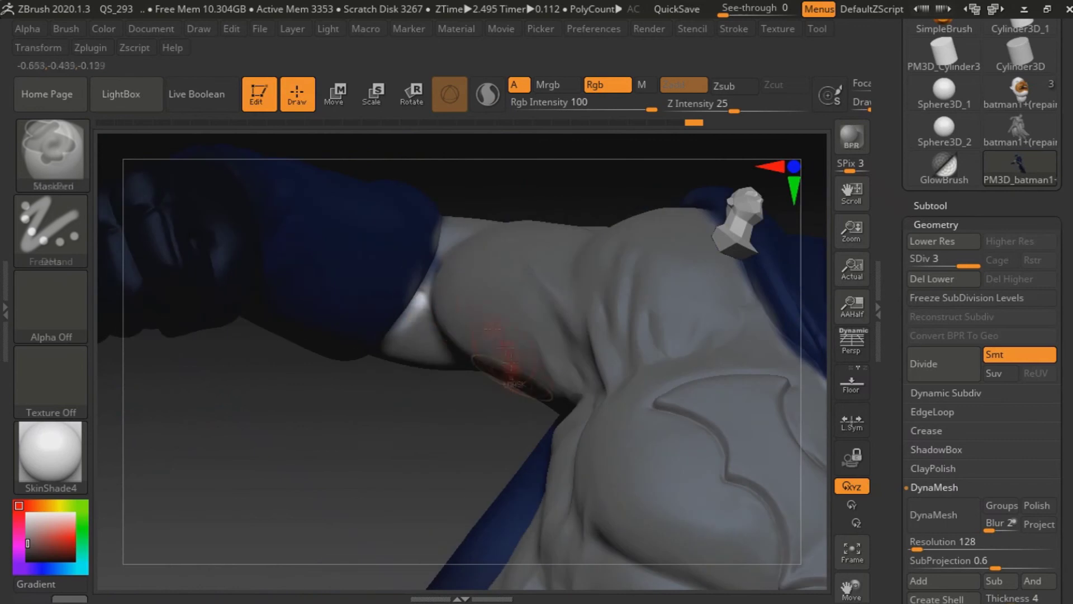
pyautogui.keyDown('alt'); pyautogui.moveTo(263, 359); pyautogui.dragTo(115, 568); pyautogui.keyUp('alt')
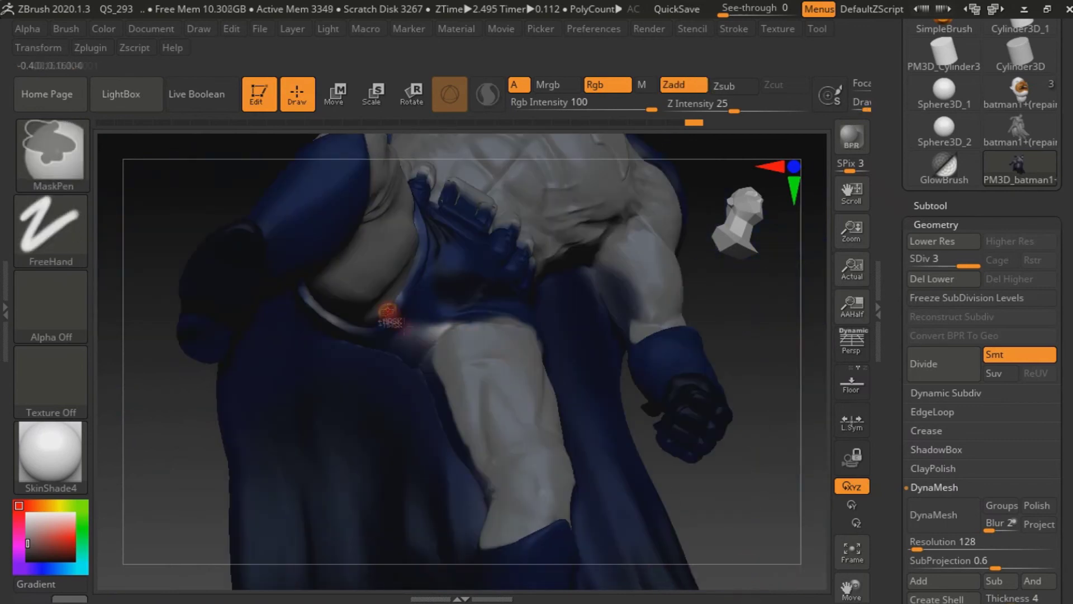
pyautogui.click(87, 555)
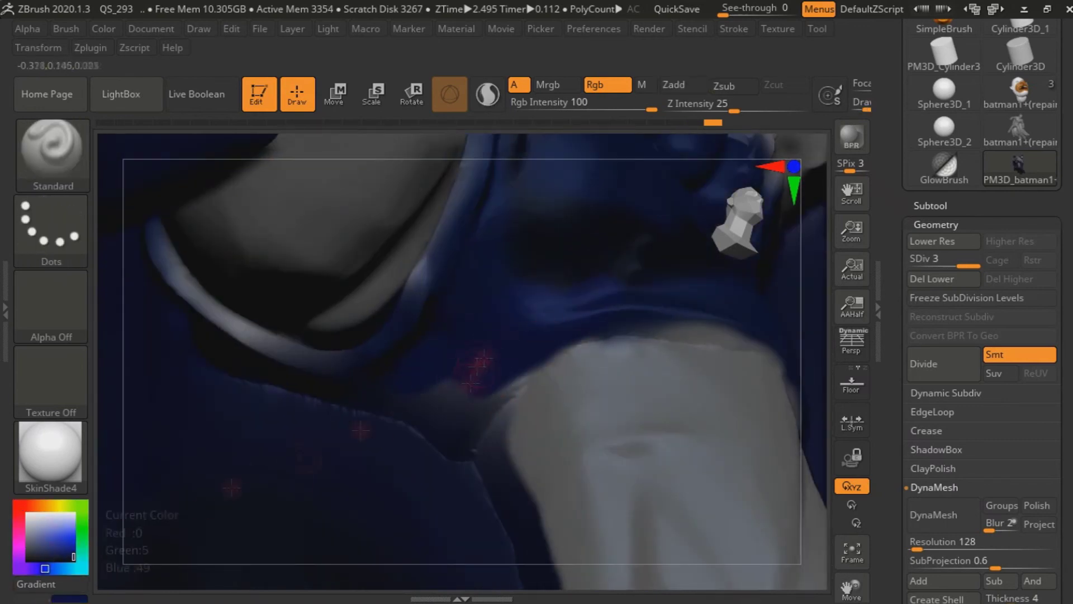
# Step: Set Picker orientation to Cont Ori and sample a black colour from the model
pyautogui.press('f')
pyautogui.moveTo(313, 392)
pyautogui.mouseDown()
pyautogui.moveTo(525, 241)
pyautogui.moveTo(228, 379)
pyautogui.moveTo(455, 415)
pyautogui.moveTo(413, 415)
pyautogui.mouseUp()
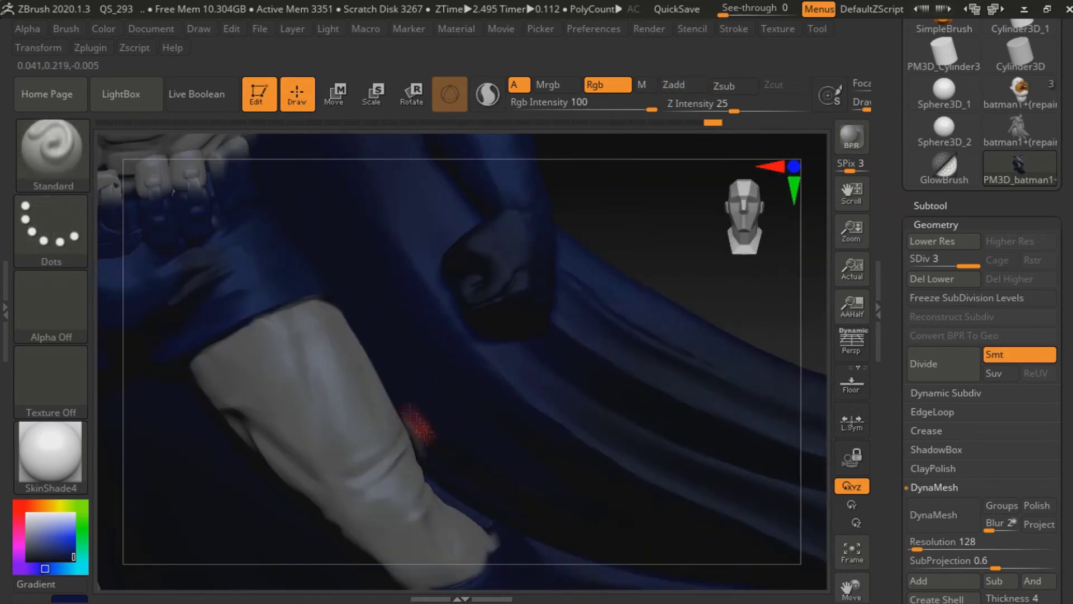
pyautogui.moveTo(532, 331)
pyautogui.mouseDown()
pyautogui.moveTo(595, 285)
pyautogui.moveTo(536, 54)
pyautogui.mouseUp()
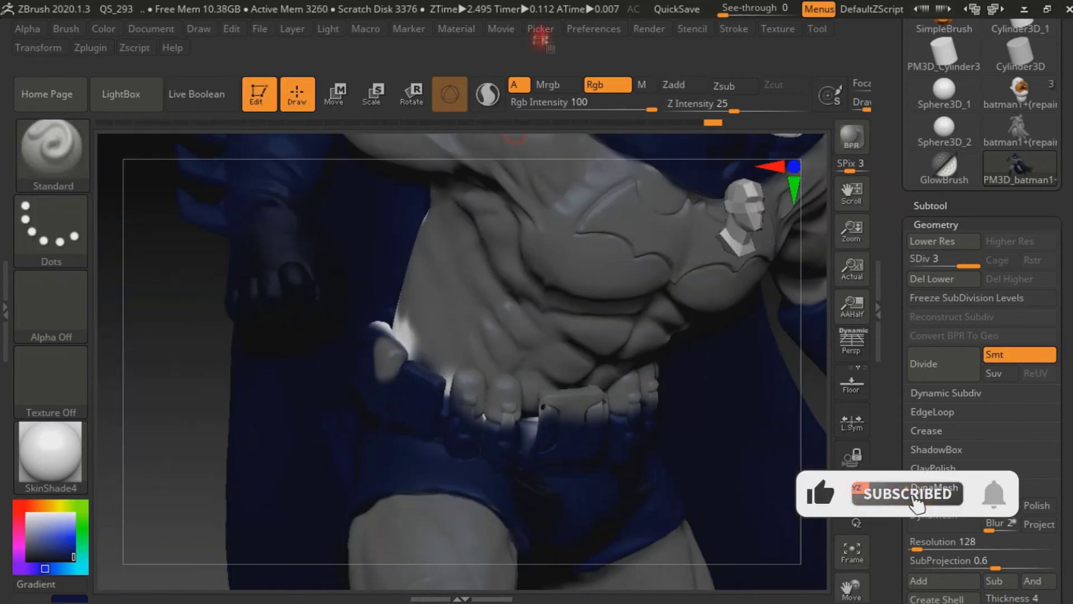
pyautogui.click(541, 28)
pyautogui.click(569, 116)
pyautogui.click(580, 79)
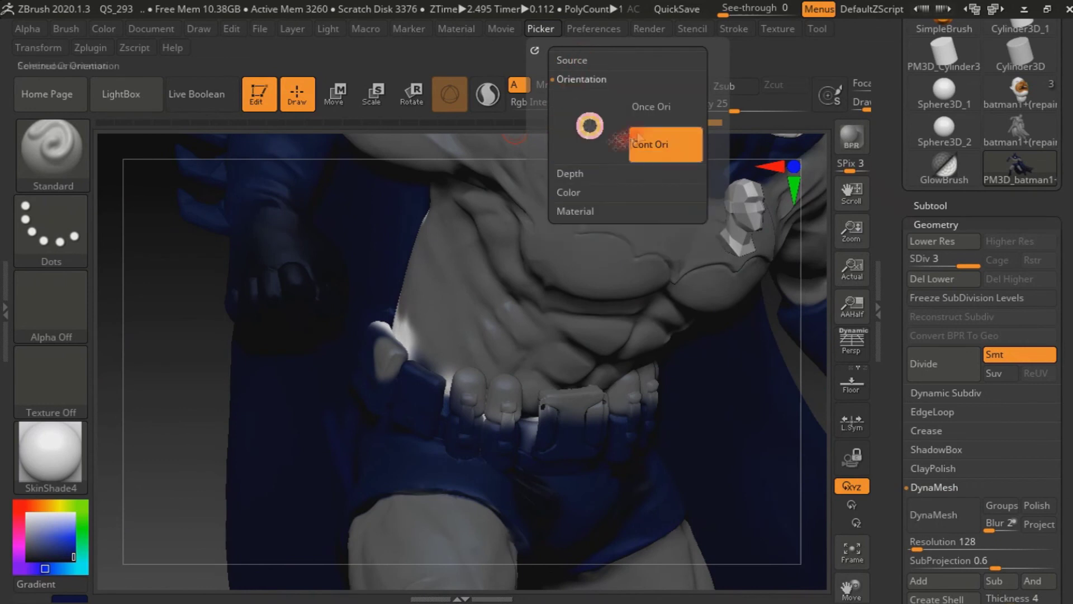
pyautogui.click(416, 347)
# Step: Paint black strokes over the chest bat emblem
pyautogui.click(549, 29)
pyautogui.keyDown('alt'); pyautogui.moveTo(383, 371); pyautogui.dragTo(411, 283); pyautogui.keyUp('alt')
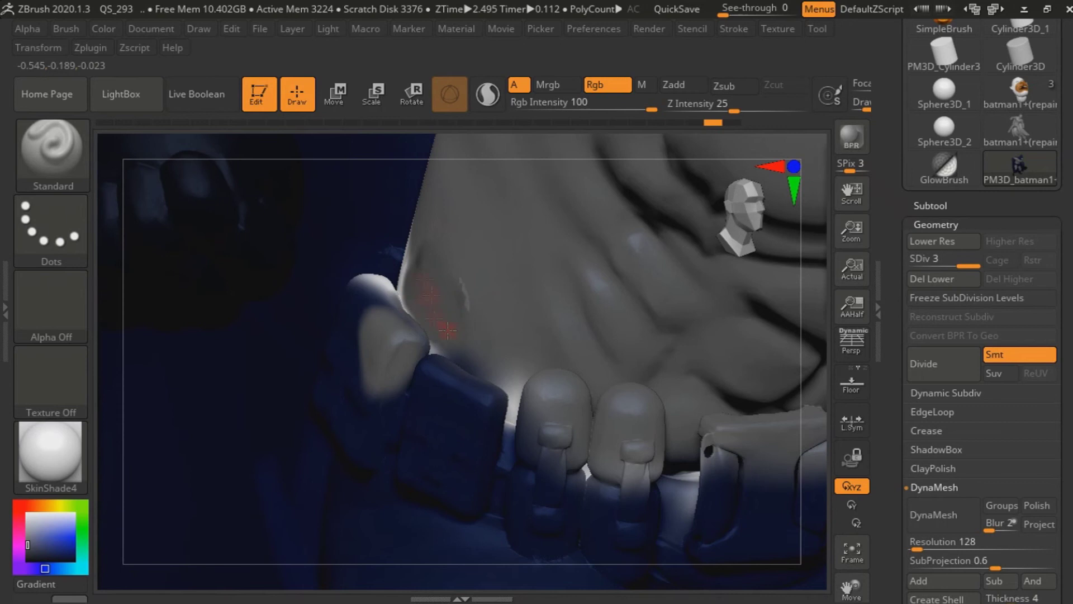
pyautogui.keyDown('ctrl'); pyautogui.moveTo(523, 411); pyautogui.dragTo(663, 467, button='right'); pyautogui.keyUp('ctrl')
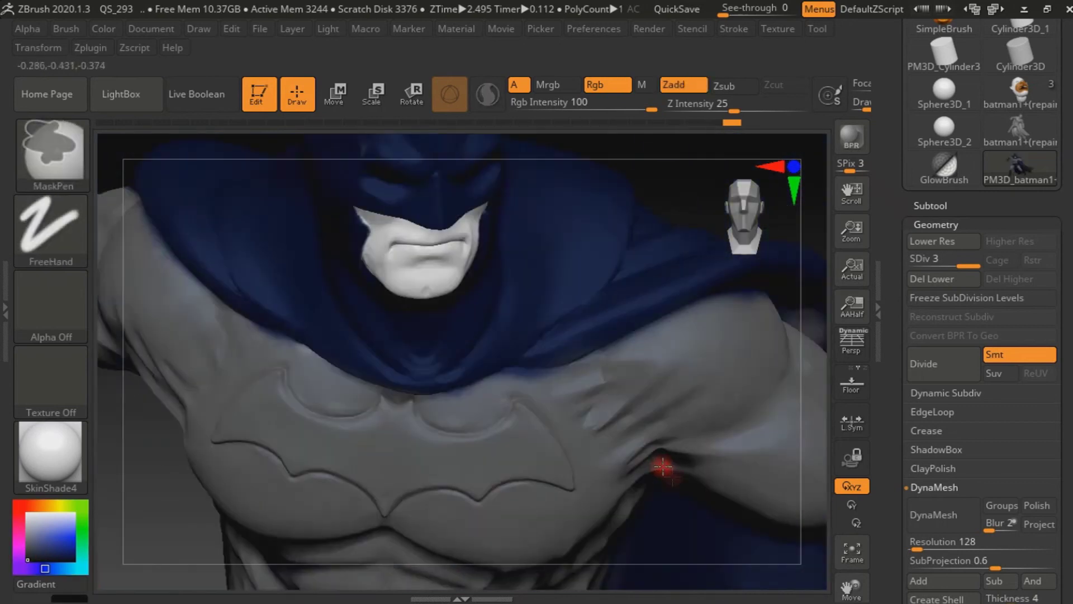
pyautogui.moveTo(411, 455); pyautogui.dragTo(185, 447)
# Step: Smooth the emblem's edges and fill the rest of the bat shape black
pyautogui.moveTo(407, 407)
pyautogui.mouseDown(button='right')
pyautogui.moveTo(400, 456)
pyautogui.moveTo(393, 421)
pyautogui.mouseUp(button='right')
pyautogui.press('s')
pyautogui.moveTo(264, 410); pyautogui.dragTo(196, 515, button='right')
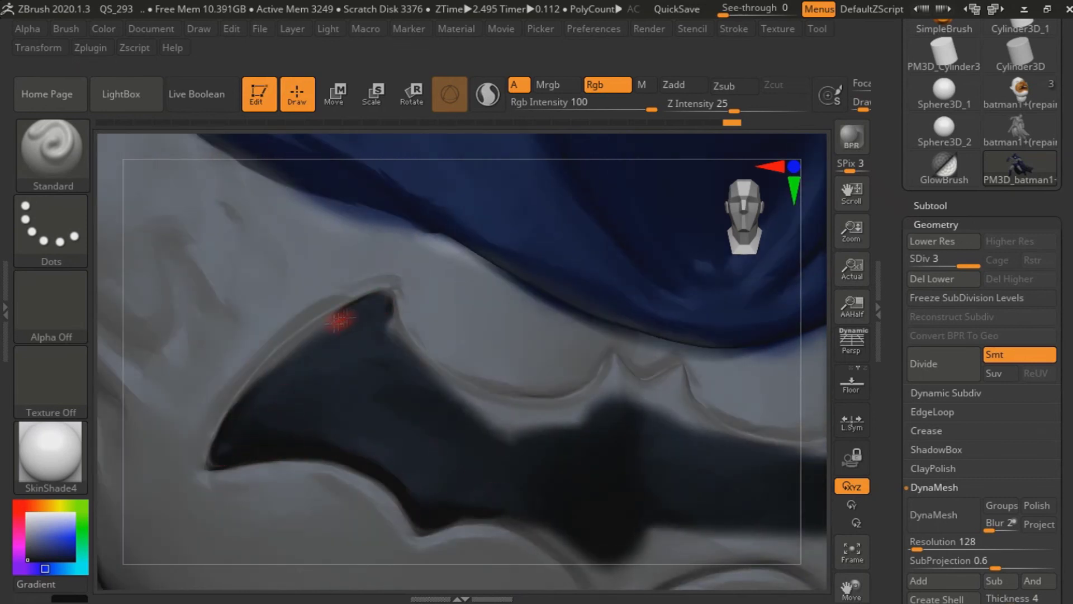
pyautogui.keyDown('shift'); pyautogui.moveTo(420, 376); pyautogui.dragTo(372, 317); pyautogui.keyUp('shift')
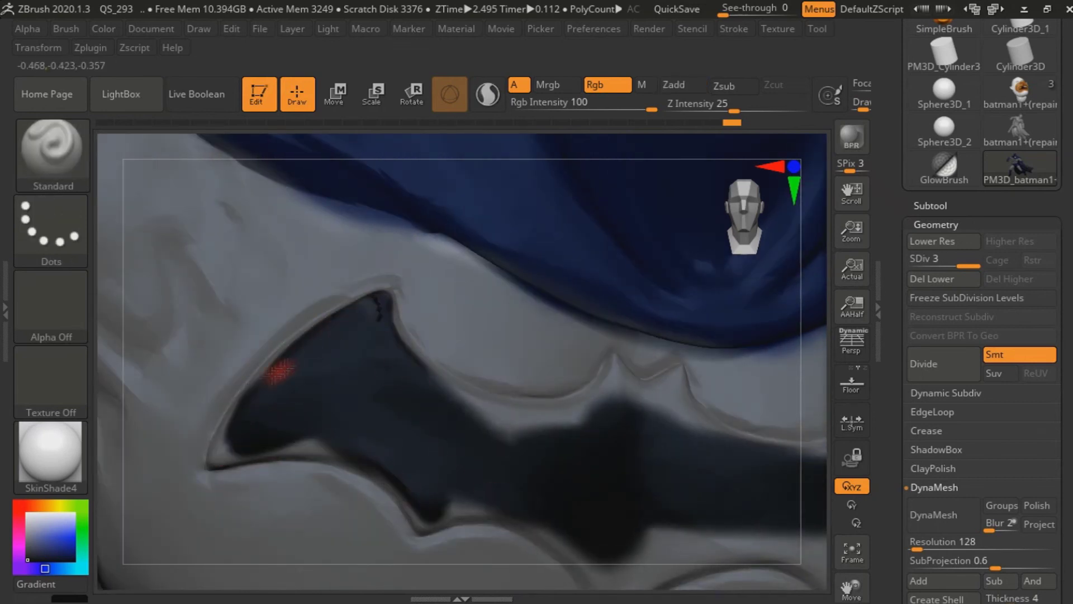
pyautogui.moveTo(491, 423); pyautogui.dragTo(402, 374)
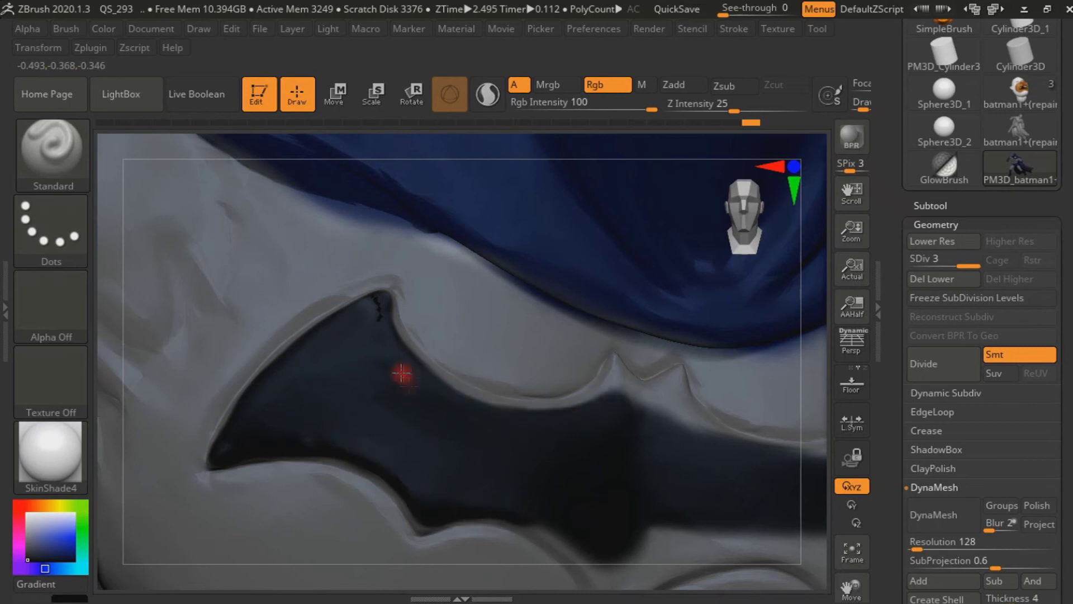
pyautogui.moveTo(680, 382); pyautogui.dragTo(407, 364, button='right')
pyautogui.moveTo(408, 364)
pyautogui.mouseDown()
pyautogui.moveTo(442, 380)
pyautogui.moveTo(375, 454)
pyautogui.mouseUp()
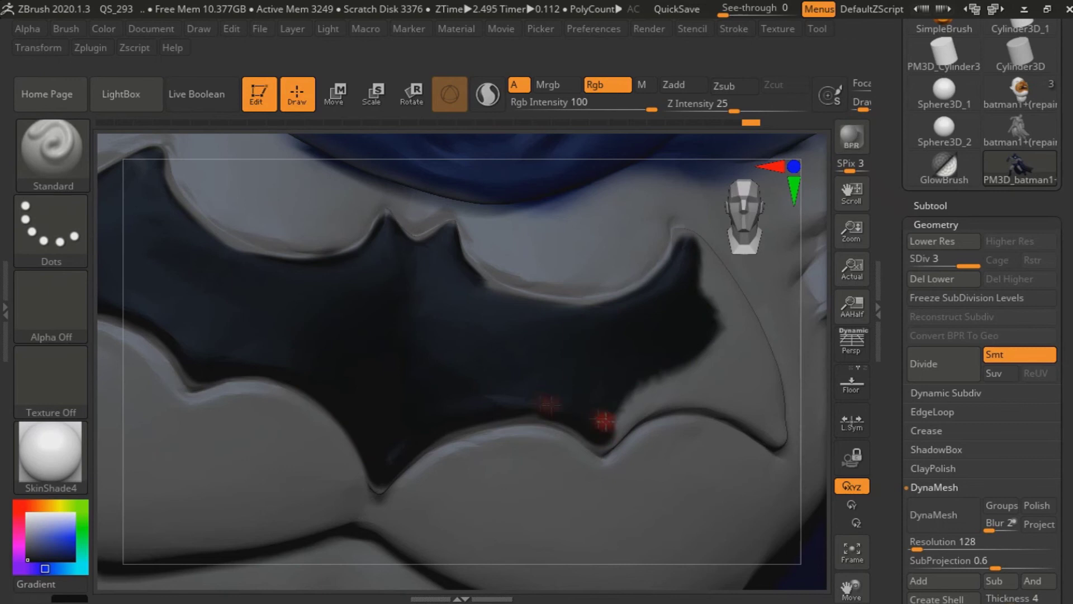
# Step: Turn toward the head and set the paint colour to orange (R255 G131 B0)
pyautogui.moveTo(746, 319); pyautogui.dragTo(659, 387, button='right')
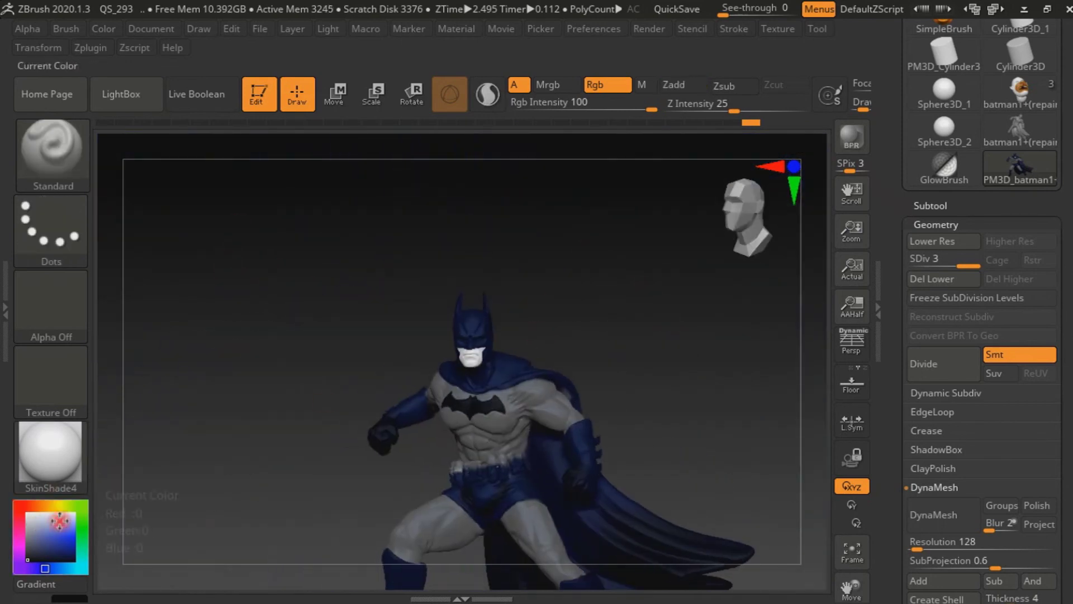
pyautogui.click(43, 506)
pyautogui.click(60, 536)
# Step: Paint the mouth, left cheek, chin and right cheek an orange skin tone
pyautogui.click(39, 507)
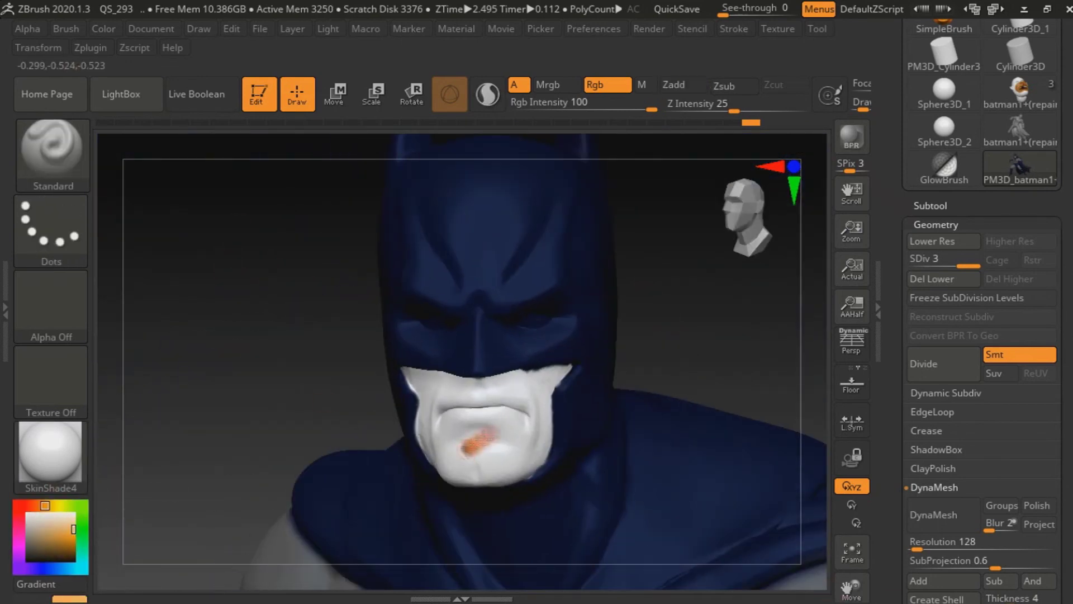
pyautogui.moveTo(492, 430); pyautogui.dragTo(464, 401)
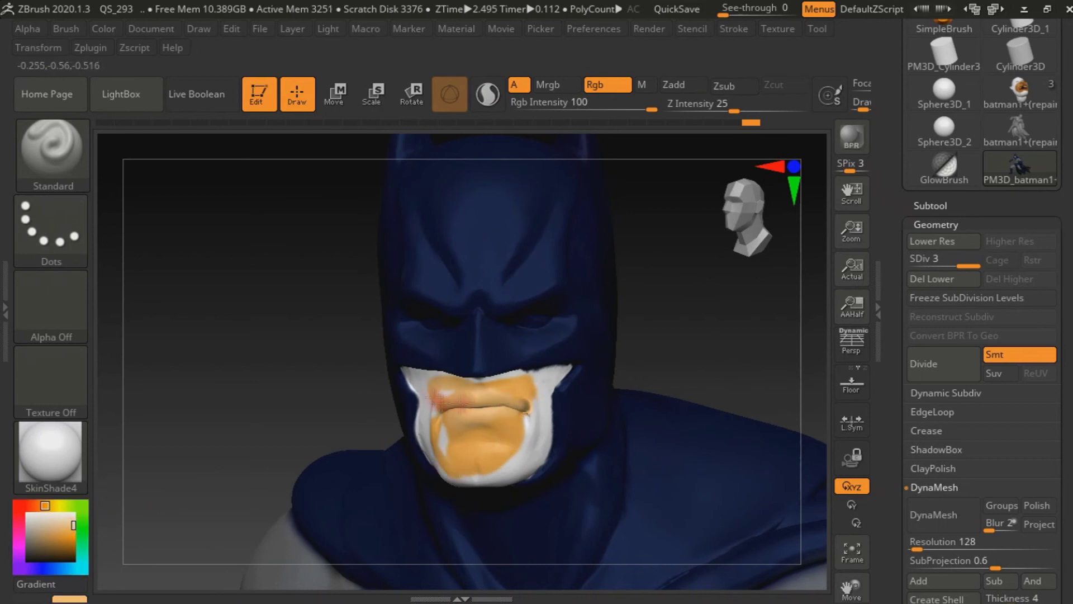
pyautogui.moveTo(282, 302); pyautogui.dragTo(328, 350)
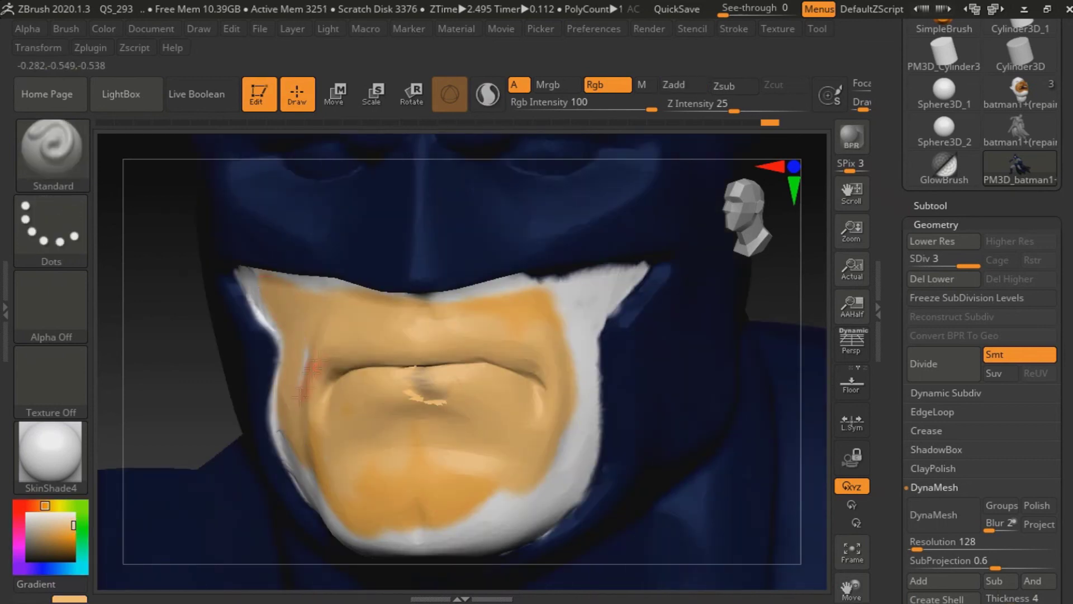
pyautogui.moveTo(366, 547)
pyautogui.mouseDown()
pyautogui.moveTo(503, 297)
pyautogui.moveTo(614, 282)
pyautogui.mouseUp()
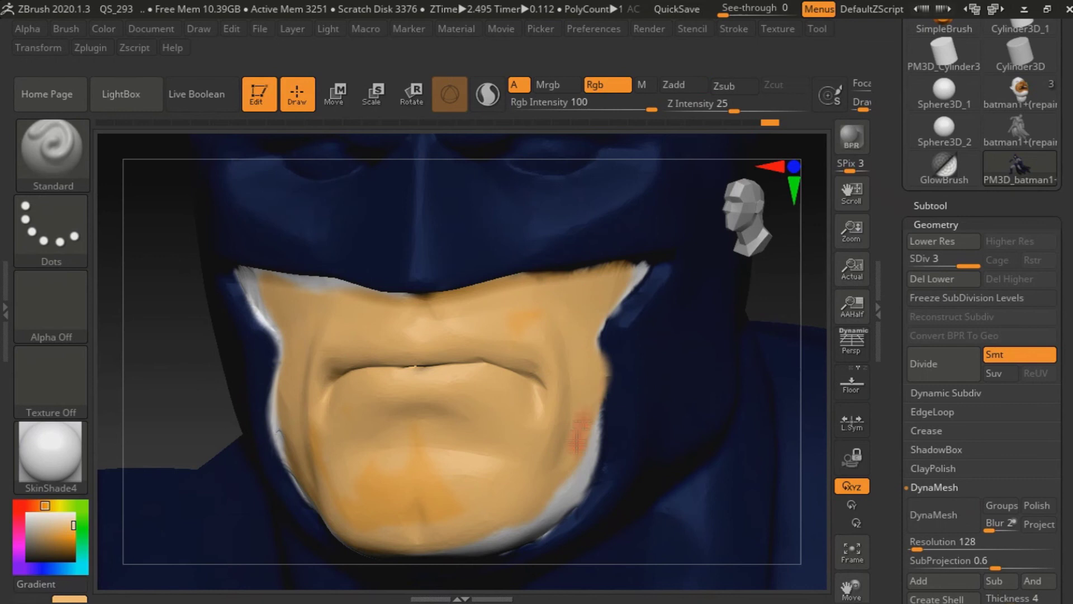
pyautogui.moveTo(323, 509)
pyautogui.mouseDown()
pyautogui.moveTo(330, 319)
pyautogui.moveTo(406, 443)
pyautogui.mouseUp()
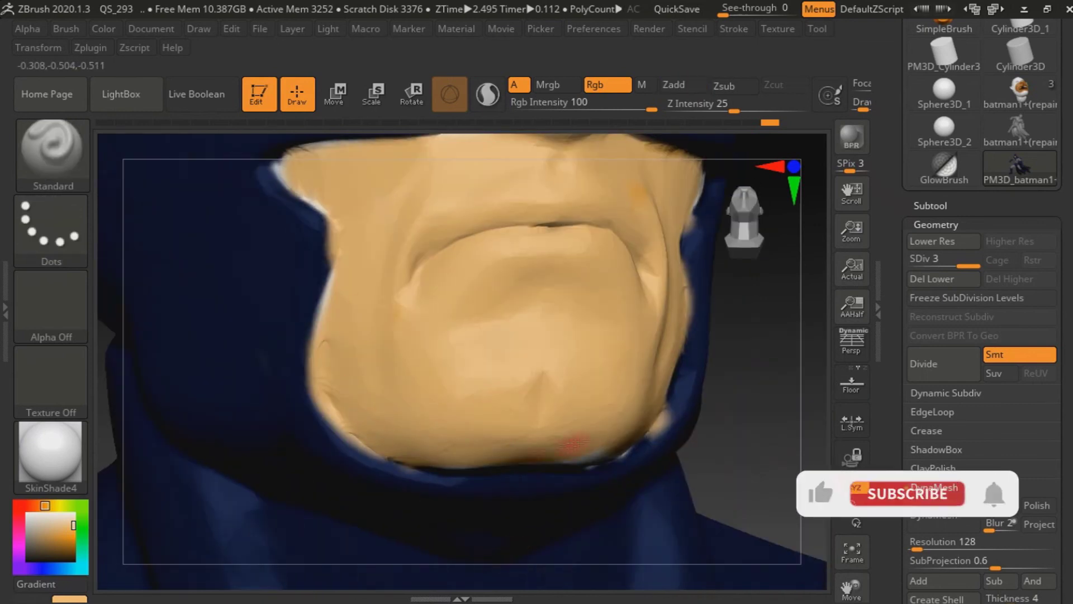
pyautogui.moveTo(428, 455); pyautogui.dragTo(409, 310)
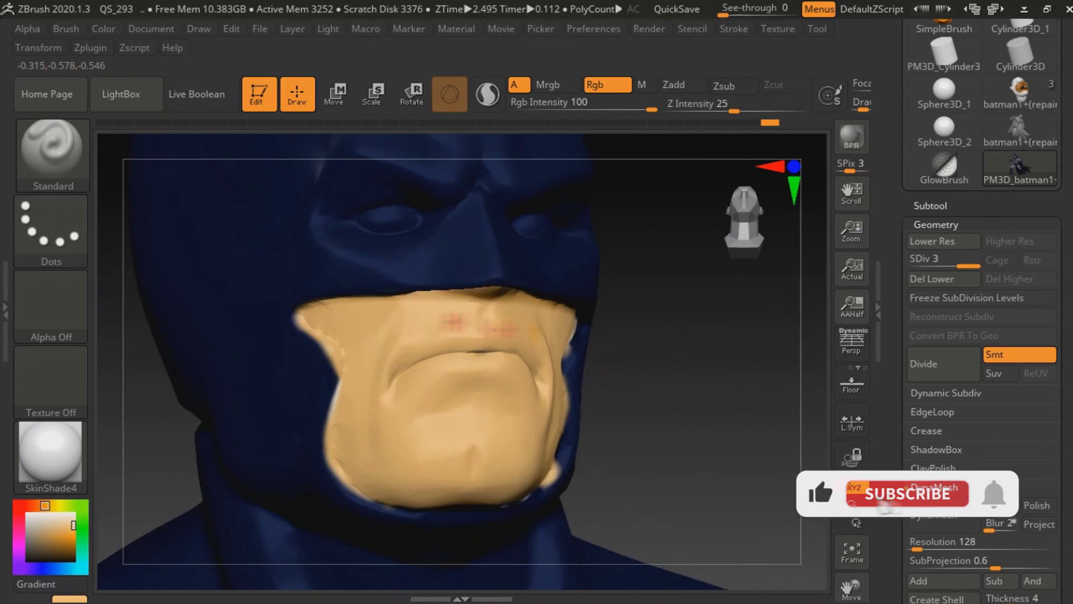
# Step: Shift the hue slightly, undo the red lip stroke, and sample the cowl's navy
pyautogui.click(35, 505)
pyautogui.moveTo(509, 413); pyautogui.dragTo(459, 411)
pyautogui.moveTo(475, 352); pyautogui.dragTo(397, 358)
pyautogui.hotkey('ctrl', 'z')
pyautogui.moveTo(682, 360)
pyautogui.mouseDown()
pyautogui.moveTo(510, 371)
pyautogui.moveTo(619, 469)
pyautogui.mouseUp()
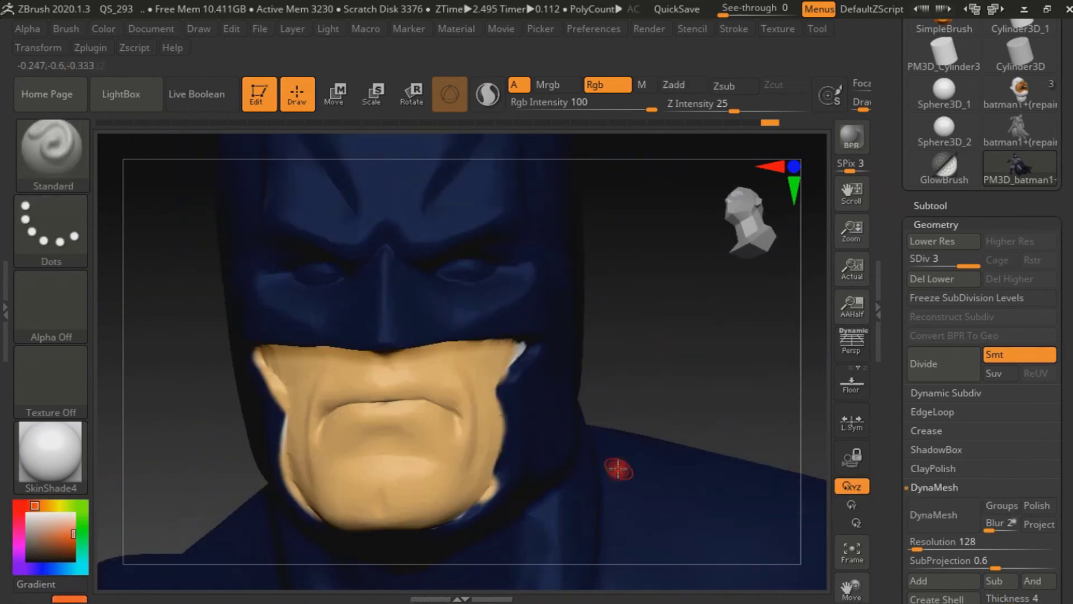
pyautogui.moveTo(56, 537); pyautogui.dragTo(518, 378)
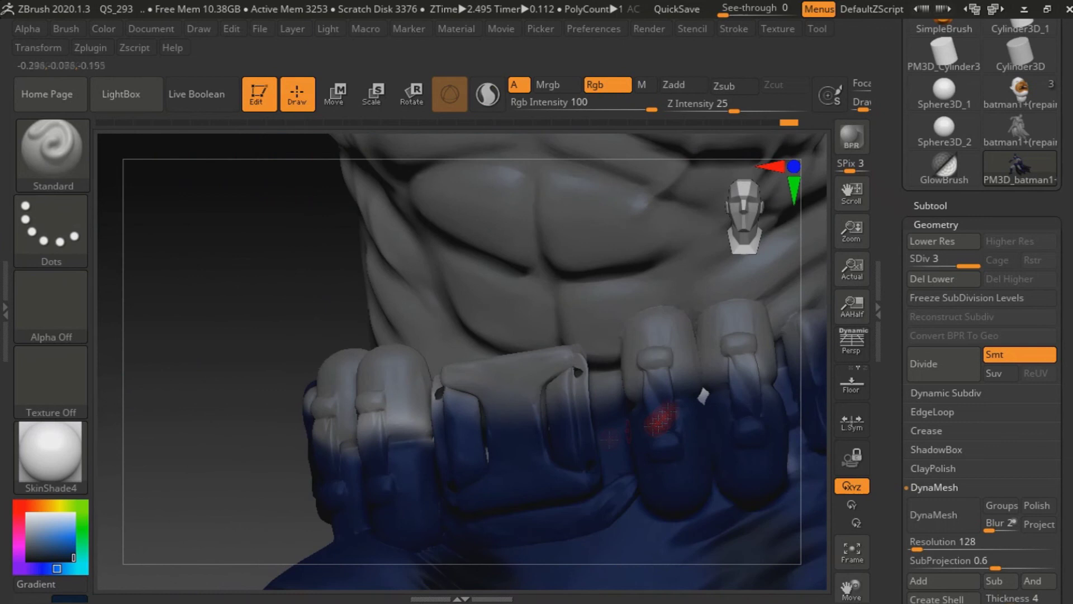
# Step: Pick an orange-gold colour, lower Z Intensity, and paint the left belt buckles
pyautogui.click(56, 505)
pyautogui.moveTo(406, 476)
pyautogui.mouseDown()
pyautogui.moveTo(373, 365)
pyautogui.moveTo(332, 482)
pyautogui.mouseUp()
pyautogui.click(48, 503)
pyautogui.moveTo(351, 399)
pyautogui.mouseDown()
pyautogui.moveTo(364, 481)
pyautogui.moveTo(470, 425)
pyautogui.moveTo(513, 491)
pyautogui.mouseUp()
pyautogui.hotkey('ctrl', 'z')
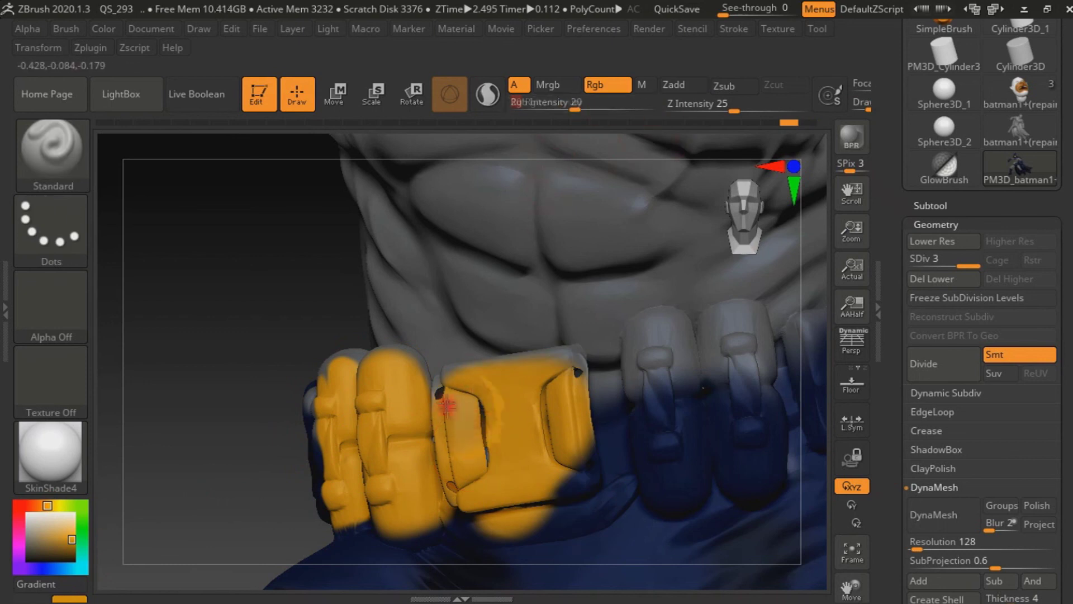
pyautogui.moveTo(576, 110); pyautogui.dragTo(651, 109)
pyautogui.moveTo(734, 111); pyautogui.dragTo(693, 111)
pyautogui.moveTo(335, 364); pyautogui.dragTo(330, 423)
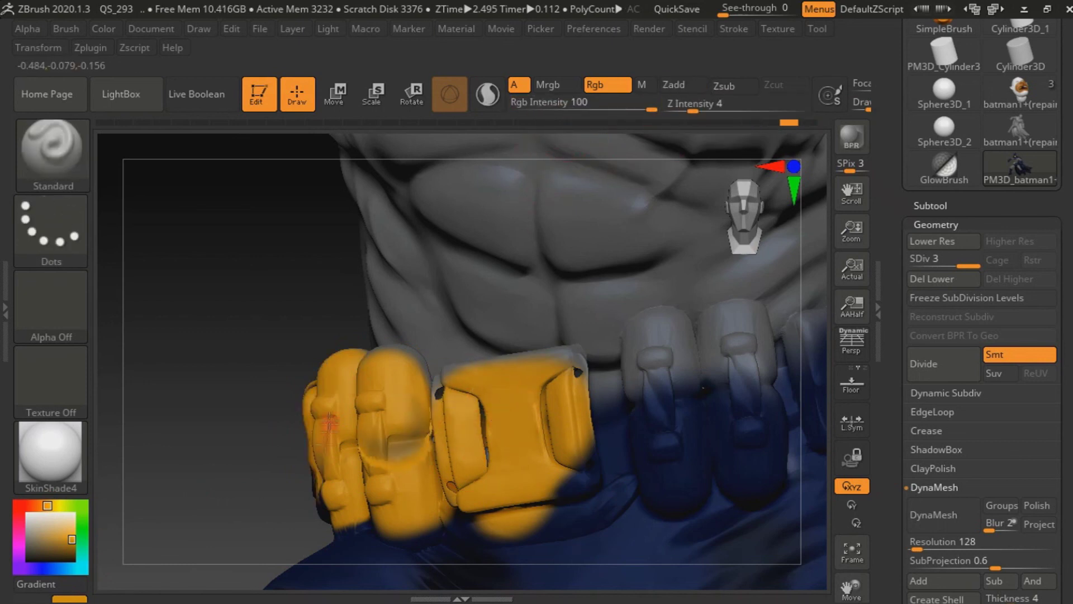
# Step: Paint the big buckle's top edge and the middle and right buckles orange, undoing stray strokes
pyautogui.moveTo(472, 480)
pyautogui.mouseDown()
pyautogui.moveTo(276, 408)
pyautogui.moveTo(496, 444)
pyautogui.mouseUp()
pyautogui.hotkey('ctrl', 'z')
pyautogui.moveTo(509, 401); pyautogui.dragTo(604, 391)
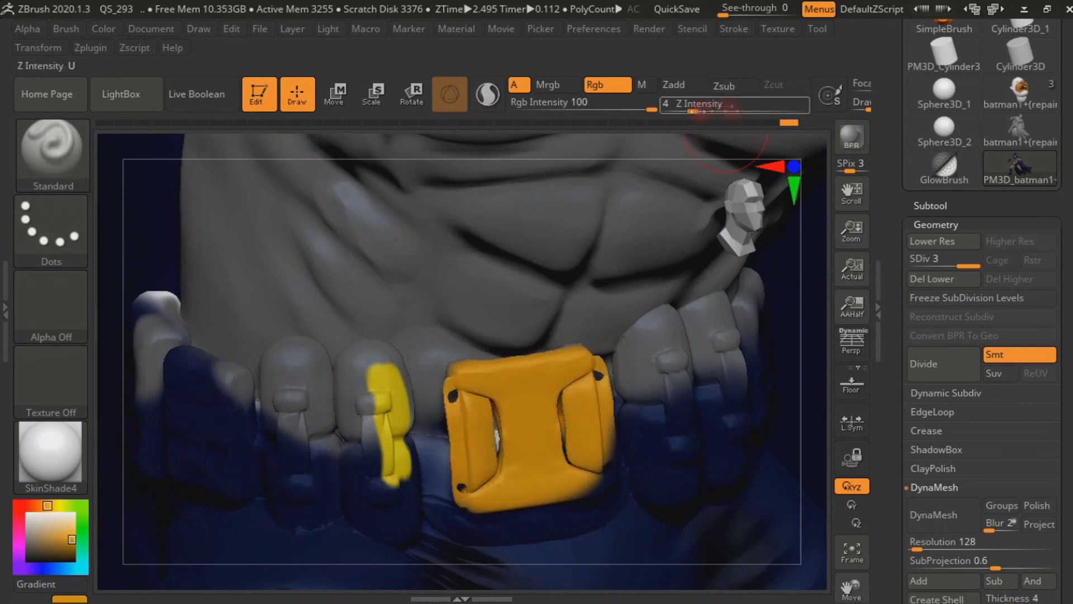
pyautogui.moveTo(474, 470)
pyautogui.mouseDown()
pyautogui.moveTo(364, 391)
pyautogui.moveTo(291, 402)
pyautogui.moveTo(228, 383)
pyautogui.moveTo(161, 315)
pyautogui.mouseUp()
pyautogui.hotkey('ctrl', 'z')
pyautogui.moveTo(671, 335)
pyautogui.mouseDown()
pyautogui.moveTo(699, 447)
pyautogui.moveTo(559, 504)
pyautogui.moveTo(705, 428)
pyautogui.moveTo(354, 431)
pyautogui.mouseUp()
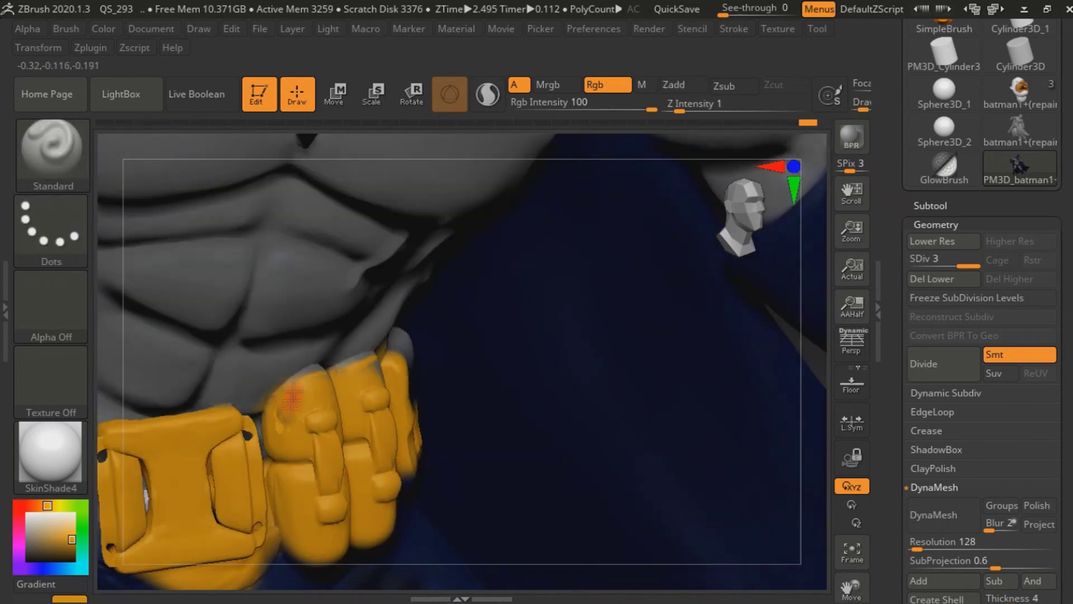
pyautogui.moveTo(285, 551)
pyautogui.keyDown('alt'); pyautogui.mouseDown()
pyautogui.moveTo(391, 392)
pyautogui.moveTo(503, 335)
pyautogui.moveTo(492, 456)
pyautogui.moveTo(542, 429)
pyautogui.moveTo(503, 531)
pyautogui.moveTo(671, 425)
pyautogui.moveTo(741, 442)
pyautogui.moveTo(615, 335)
pyautogui.moveTo(559, 436)
pyautogui.mouseUp(); pyautogui.keyUp('alt')
pyautogui.moveTo(643, 347)
pyautogui.mouseDown()
pyautogui.moveTo(615, 447)
pyautogui.moveTo(494, 385)
pyautogui.moveTo(422, 376)
pyautogui.moveTo(372, 390)
pyautogui.moveTo(559, 428)
pyautogui.mouseUp()
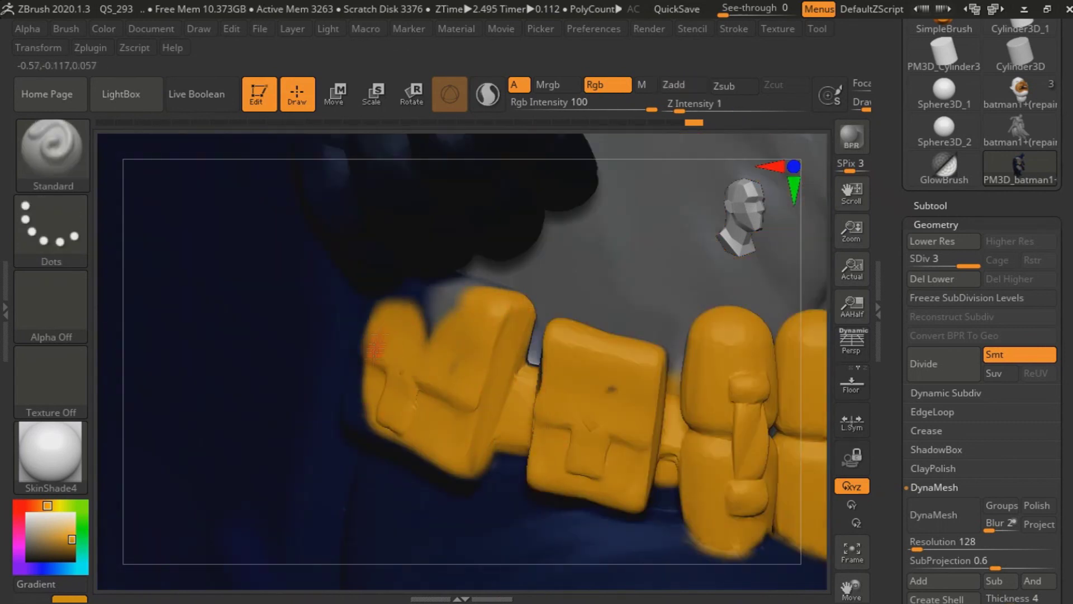
# Step: Orbit and pan along the belt to inspect the painted buckles
pyautogui.keyDown('ctrl'); pyautogui.moveTo(559, 428); pyautogui.dragTo(520, 505, button='right'); pyautogui.keyUp('ctrl')
pyautogui.moveTo(520, 505)
pyautogui.keyDown('alt'); pyautogui.mouseDown()
pyautogui.moveTo(470, 515)
pyautogui.moveTo(625, 370)
pyautogui.mouseUp(); pyautogui.keyUp('alt')
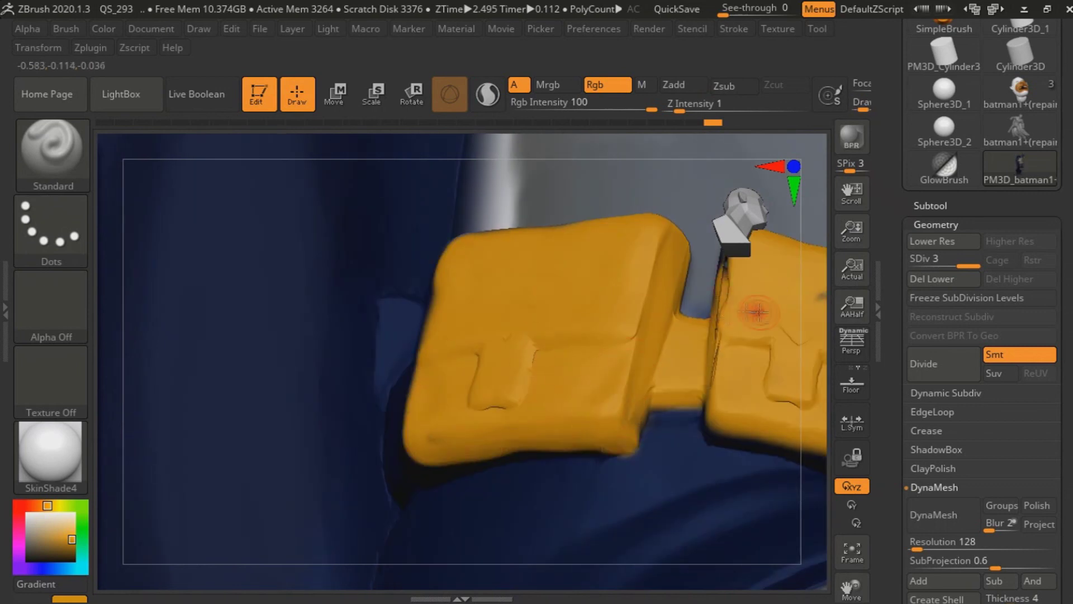
pyautogui.moveTo(761, 312); pyautogui.dragTo(429, 316)
pyautogui.moveTo(411, 487)
pyautogui.mouseDown()
pyautogui.moveTo(634, 299)
pyautogui.moveTo(312, 192)
pyautogui.mouseUp()
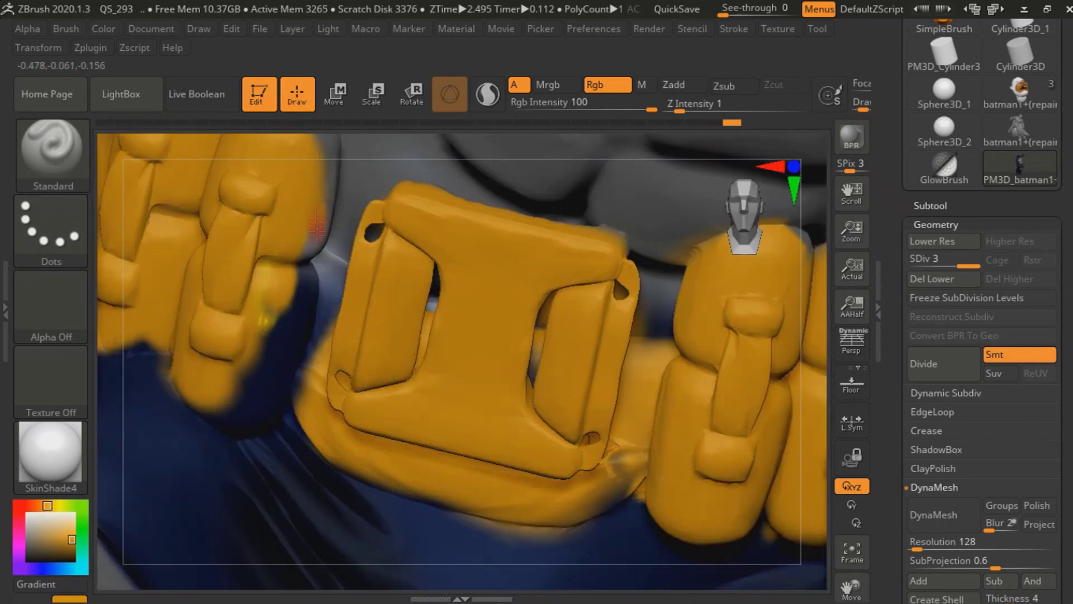
pyautogui.keyDown('alt'); pyautogui.moveTo(304, 246); pyautogui.dragTo(371, 356); pyautogui.keyUp('alt')
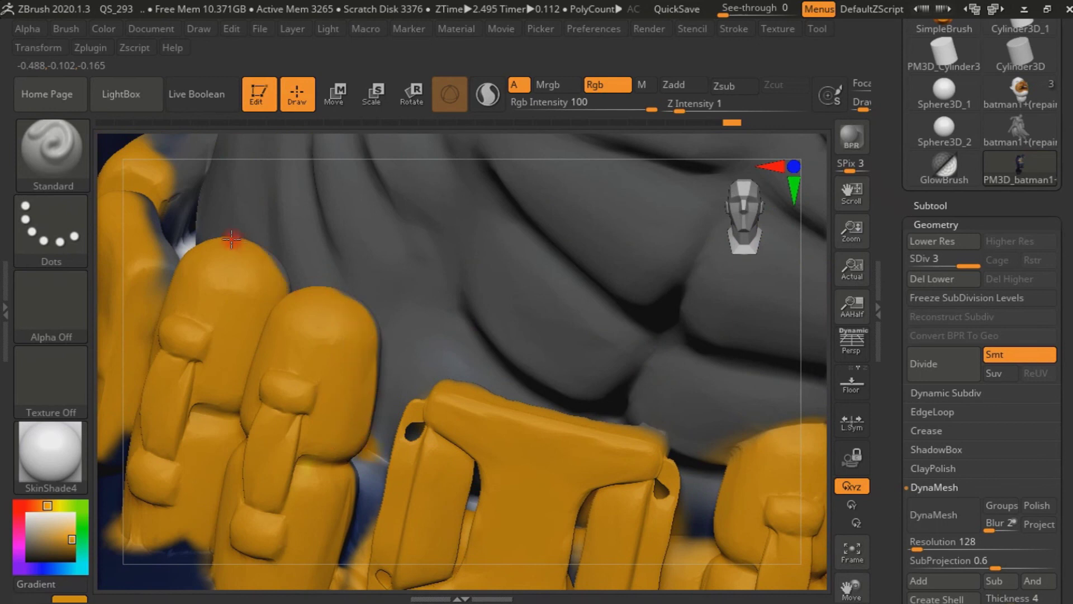
pyautogui.moveTo(158, 252)
pyautogui.keyDown('alt'); pyautogui.mouseDown()
pyautogui.moveTo(324, 302)
pyautogui.moveTo(137, 372)
pyautogui.moveTo(323, 329)
pyautogui.moveTo(501, 311)
pyautogui.moveTo(542, 366)
pyautogui.mouseUp(); pyautogui.keyUp('alt')
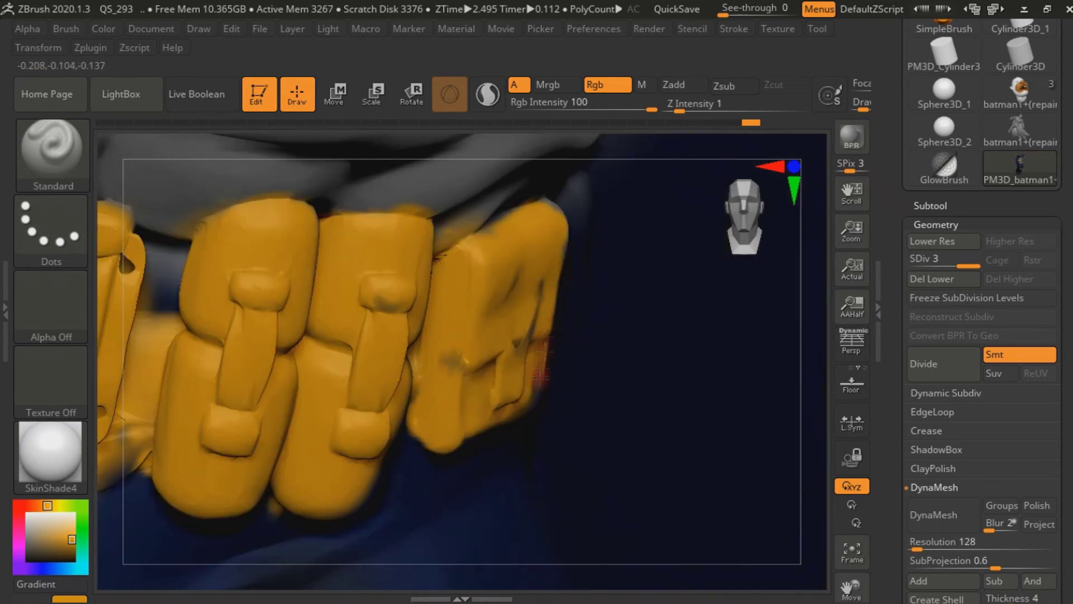
pyautogui.press('f')
pyautogui.moveTo(727, 503)
pyautogui.mouseDown()
pyautogui.moveTo(774, 535)
pyautogui.moveTo(561, 492)
pyautogui.mouseUp()
pyautogui.keyDown('alt'); pyautogui.moveTo(378, 495); pyautogui.dragTo(353, 414); pyautogui.keyUp('alt')
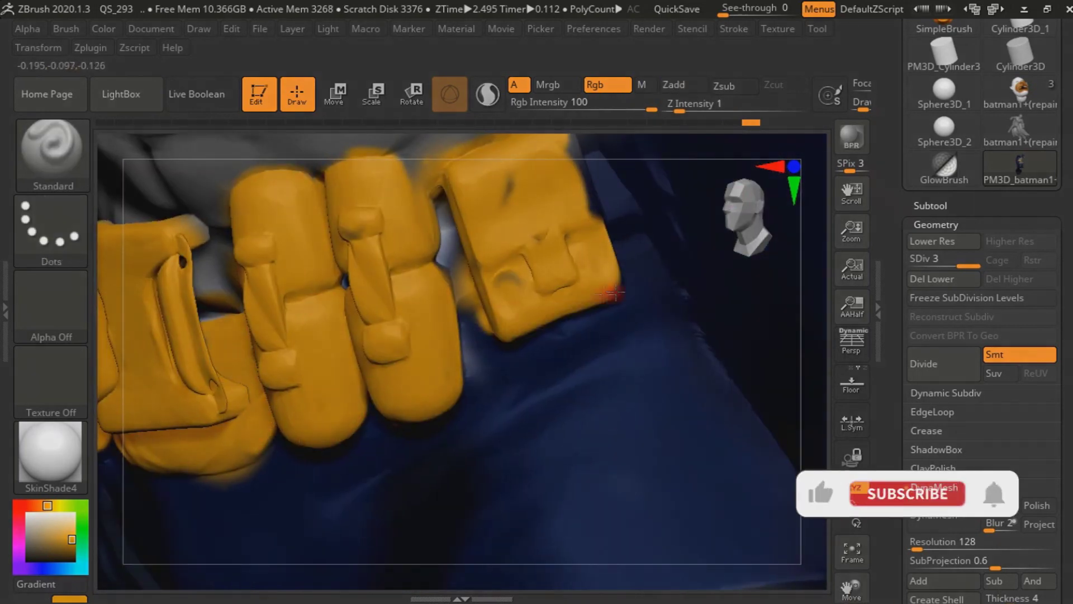
pyautogui.keyDown('alt'); pyautogui.moveTo(425, 212); pyautogui.dragTo(416, 285); pyautogui.keyUp('alt')
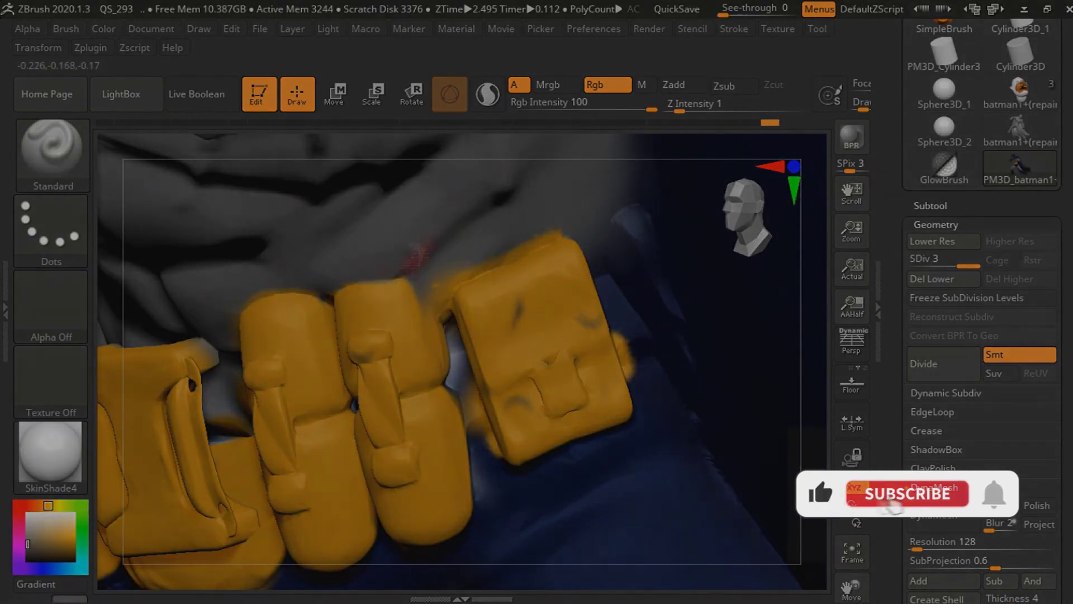